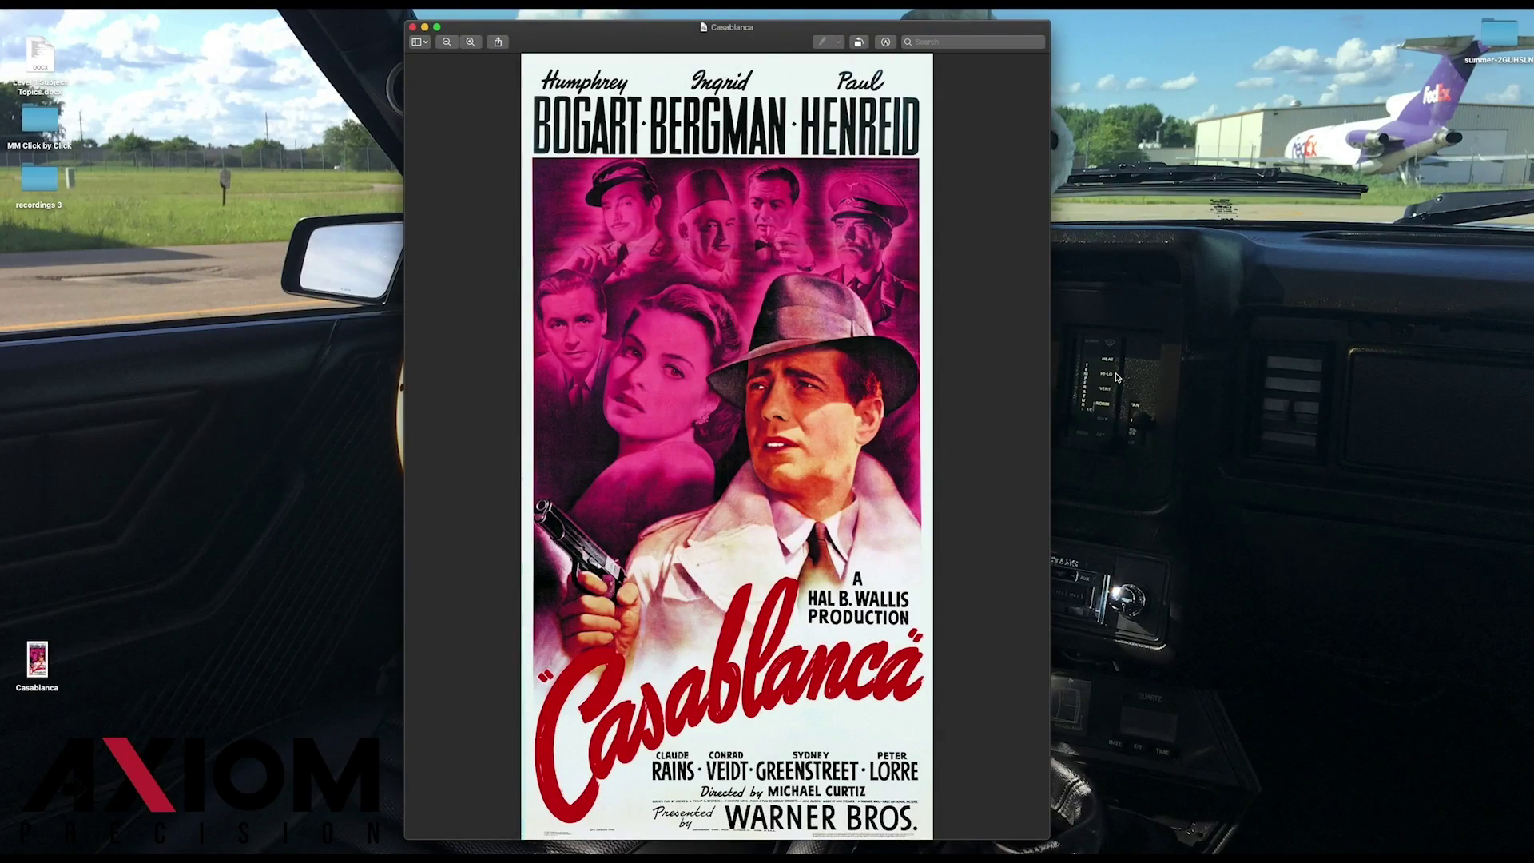
# - Close the poster preview and scroll jasondorie.com's CNC page to the Download Halftoner V1.7 section
pyautogui.click(411, 28)
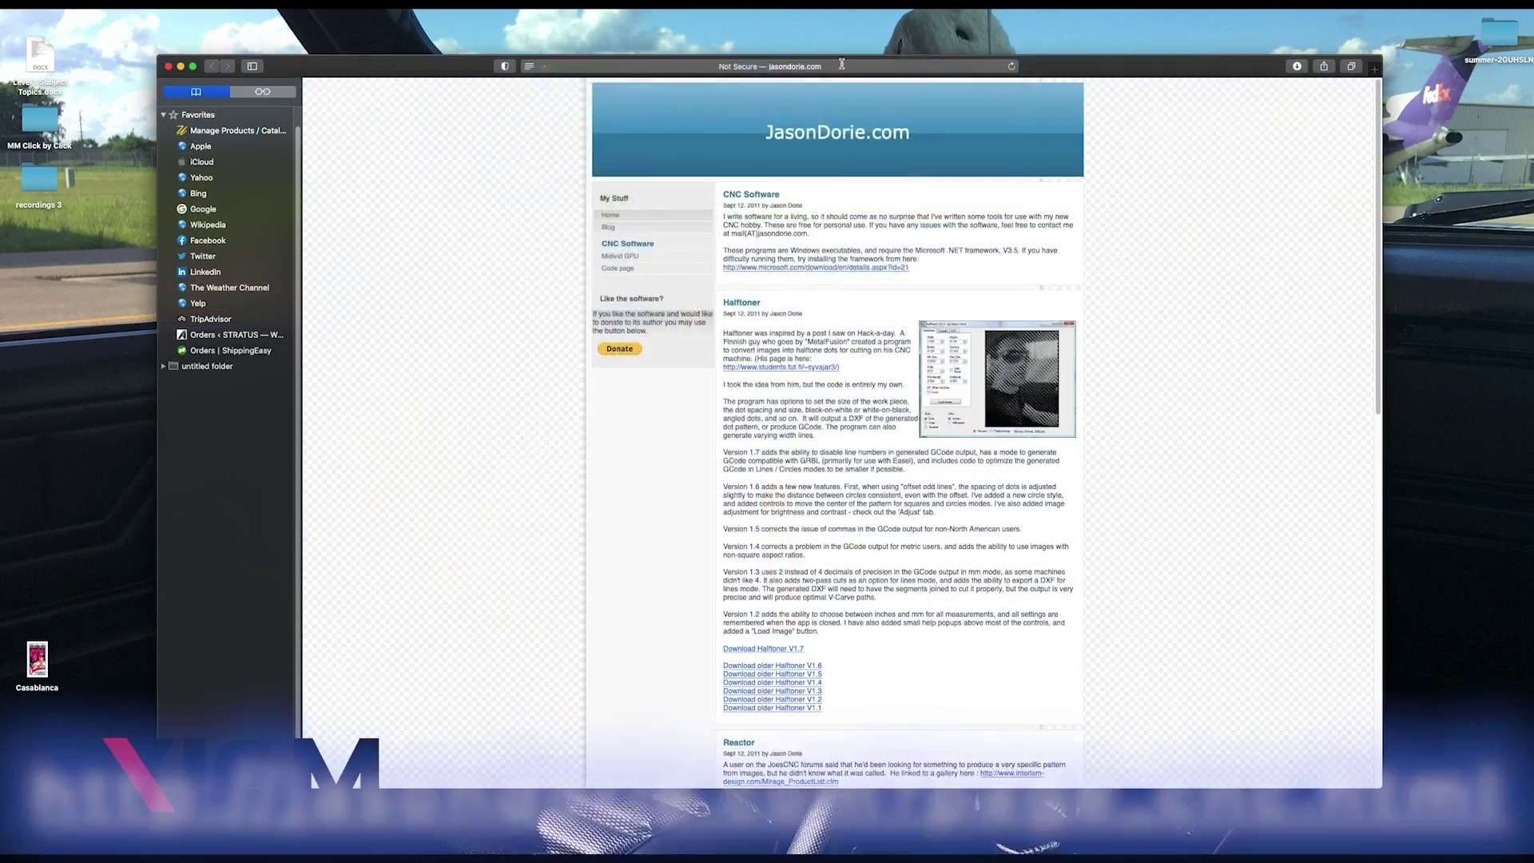
pyautogui.click(841, 64)
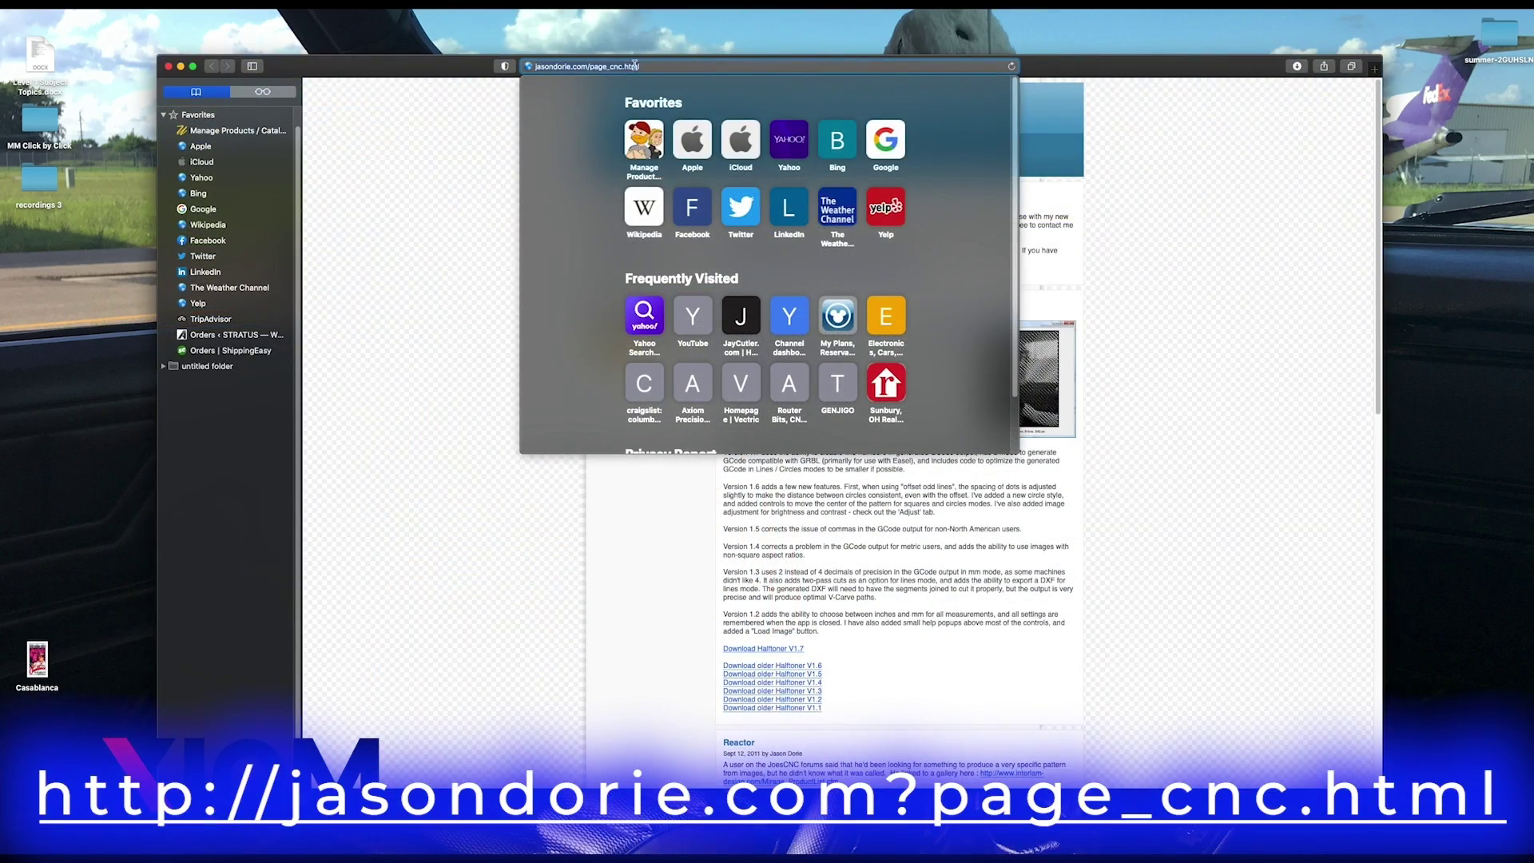
pyautogui.click(1099, 120)
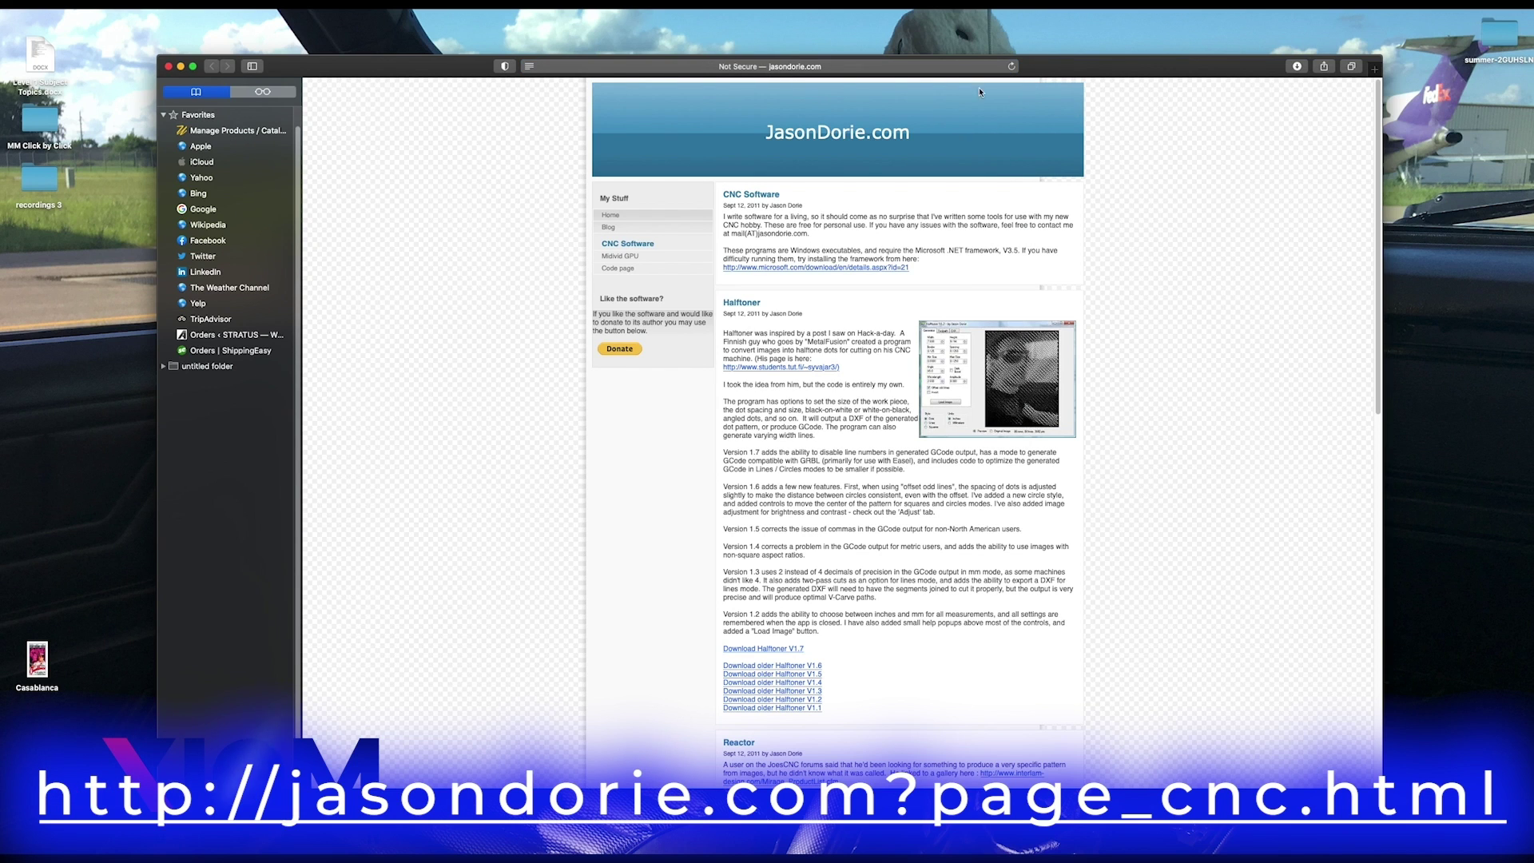
pyautogui.scroll(-4, 825, 291)
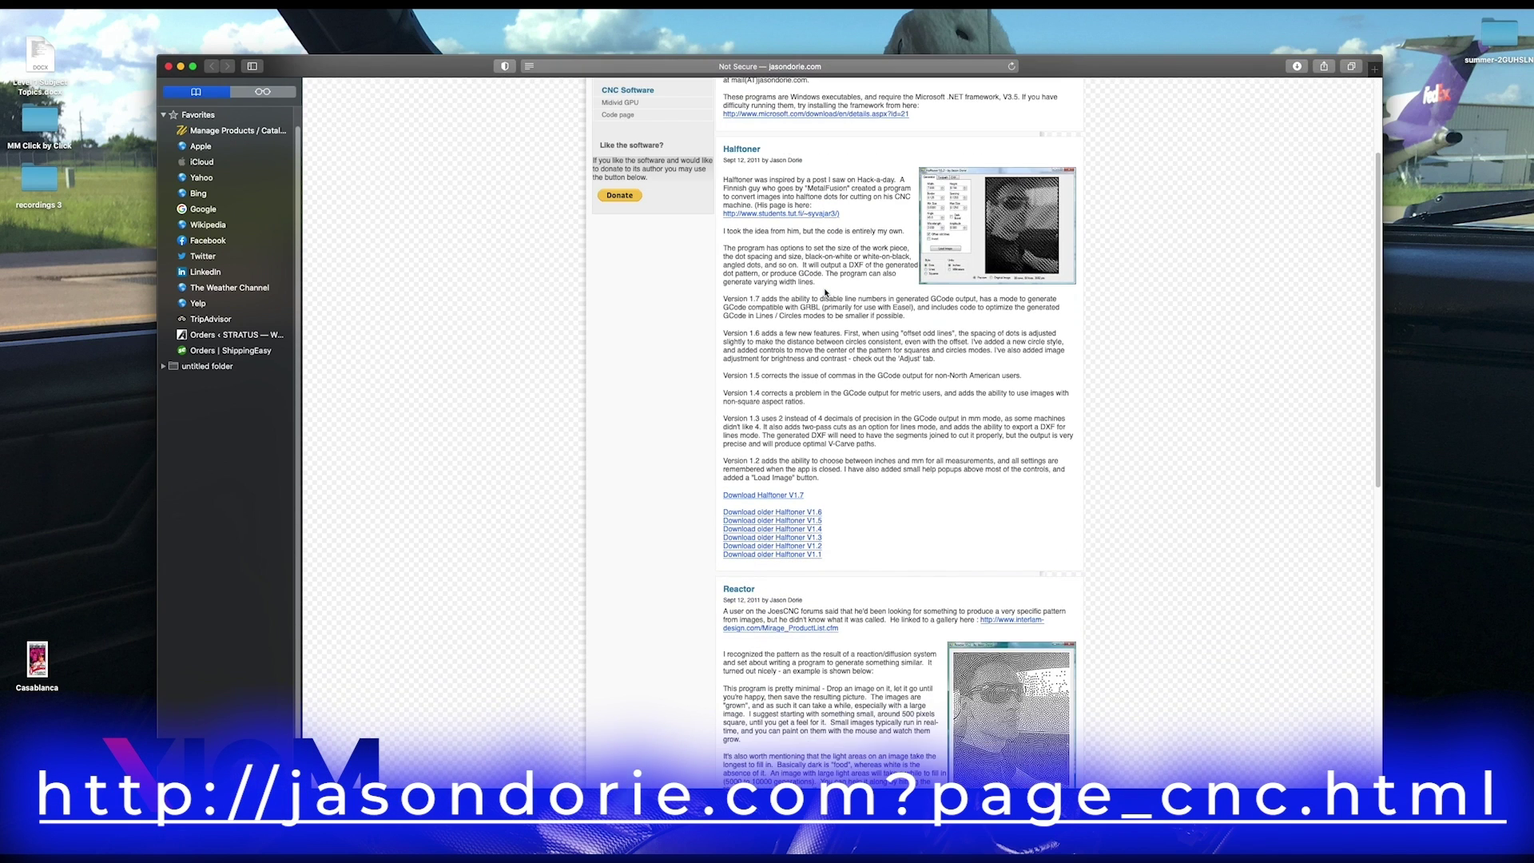
pyautogui.scroll(-2, 824, 291)
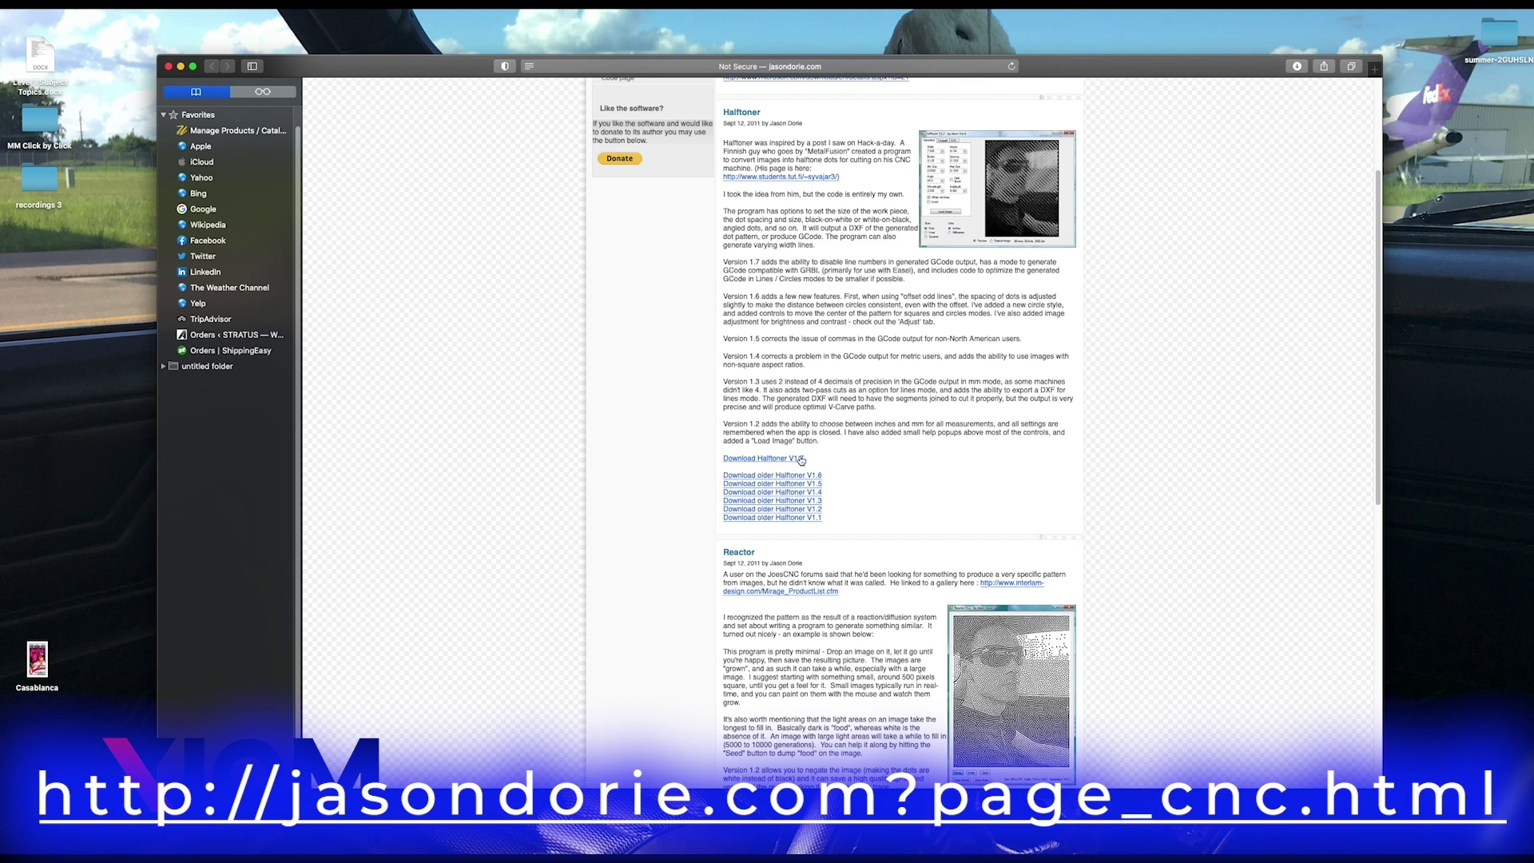
# - Minimize Safari, maximize Halftoner, and load the Casablanca image from the Desktop
pyautogui.click(182, 67)
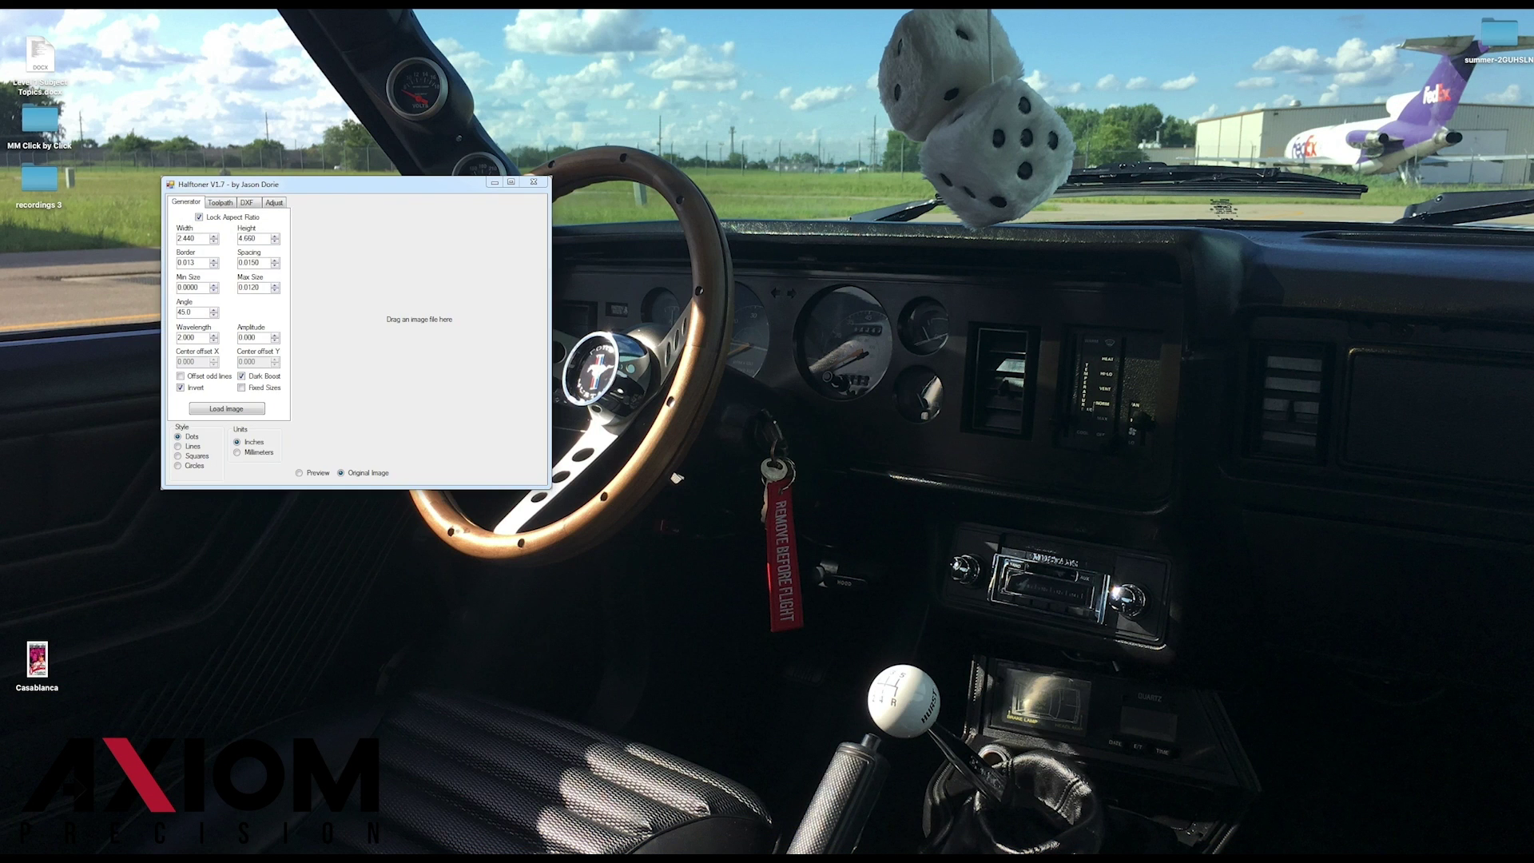
pyautogui.doubleClick(417, 184)
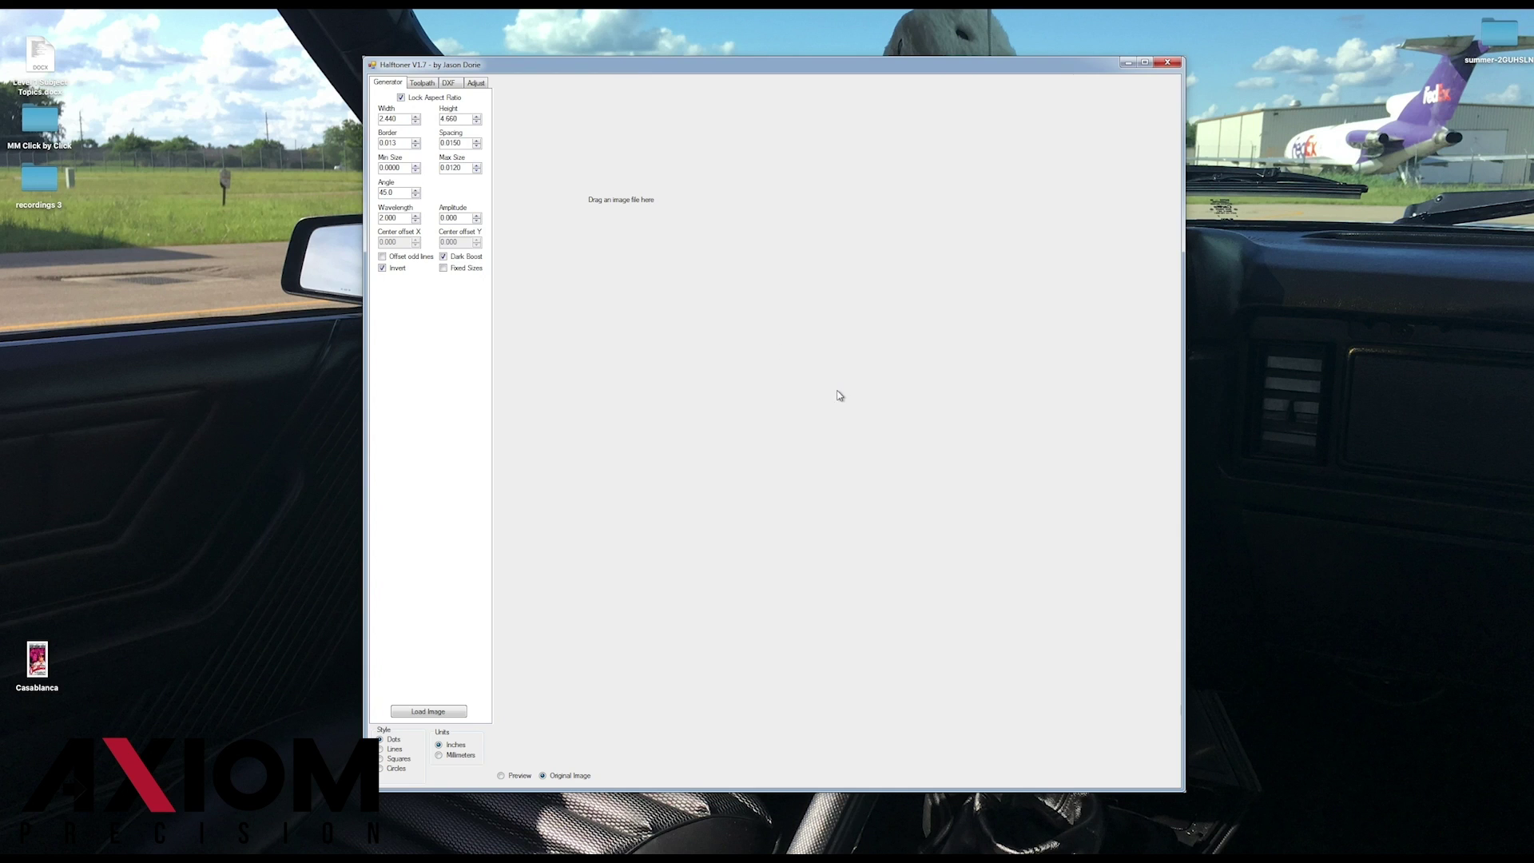
pyautogui.click(435, 711)
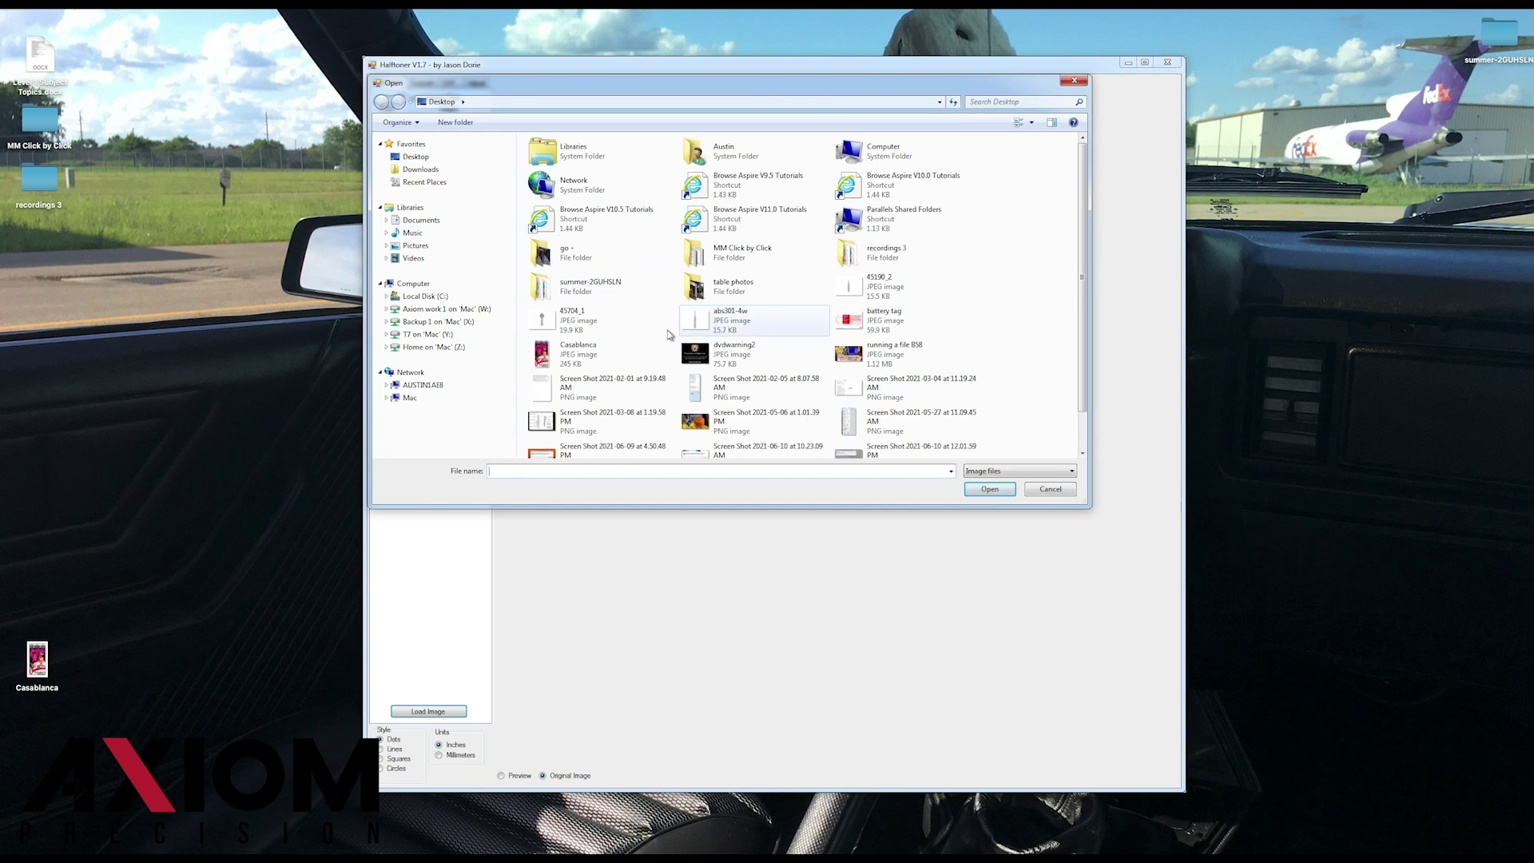
pyautogui.click(569, 352)
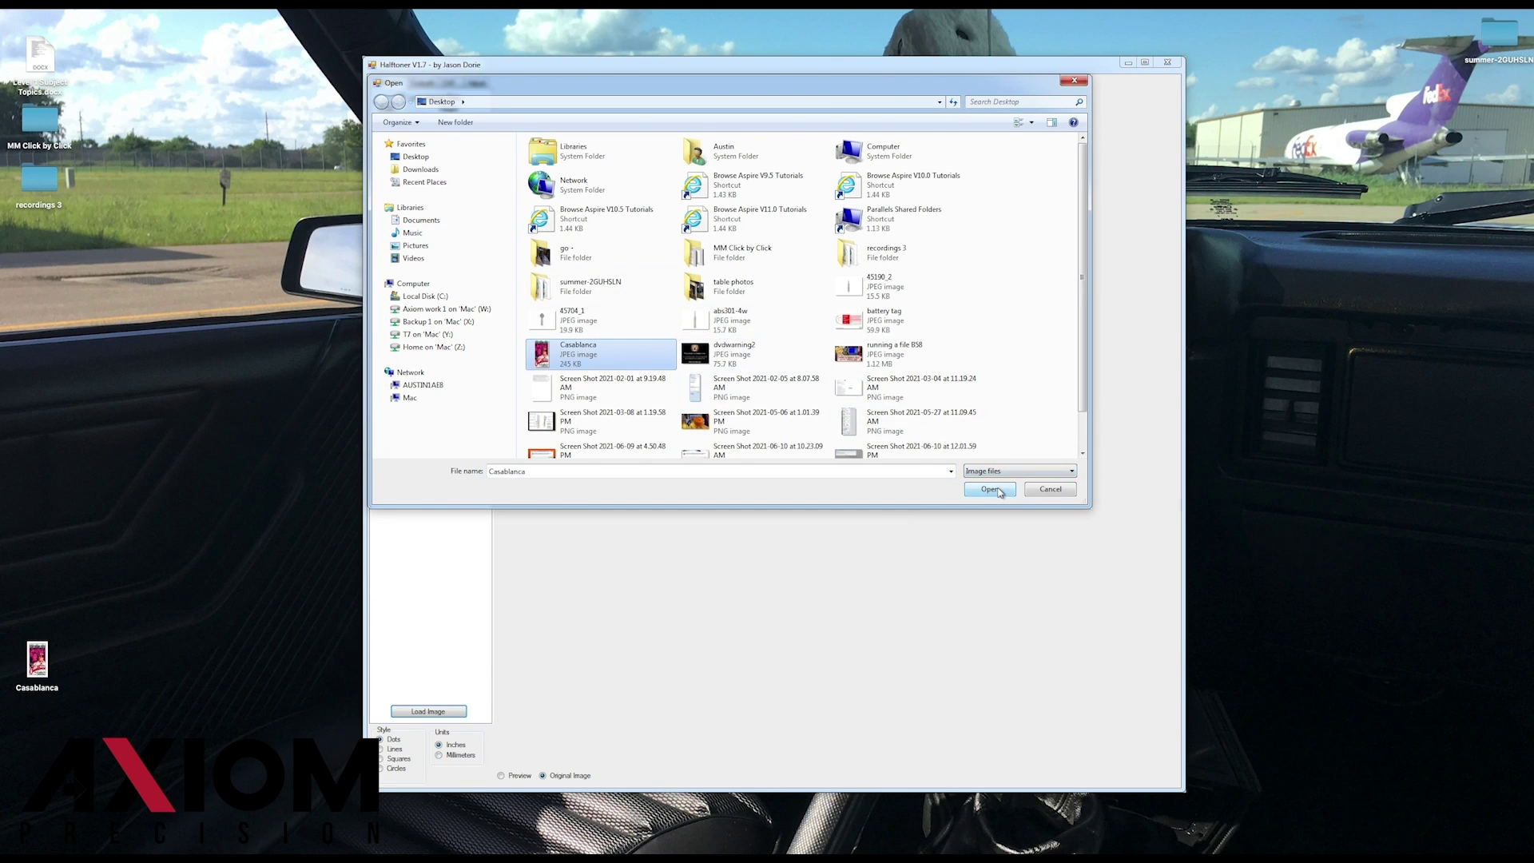
pyautogui.click(995, 489)
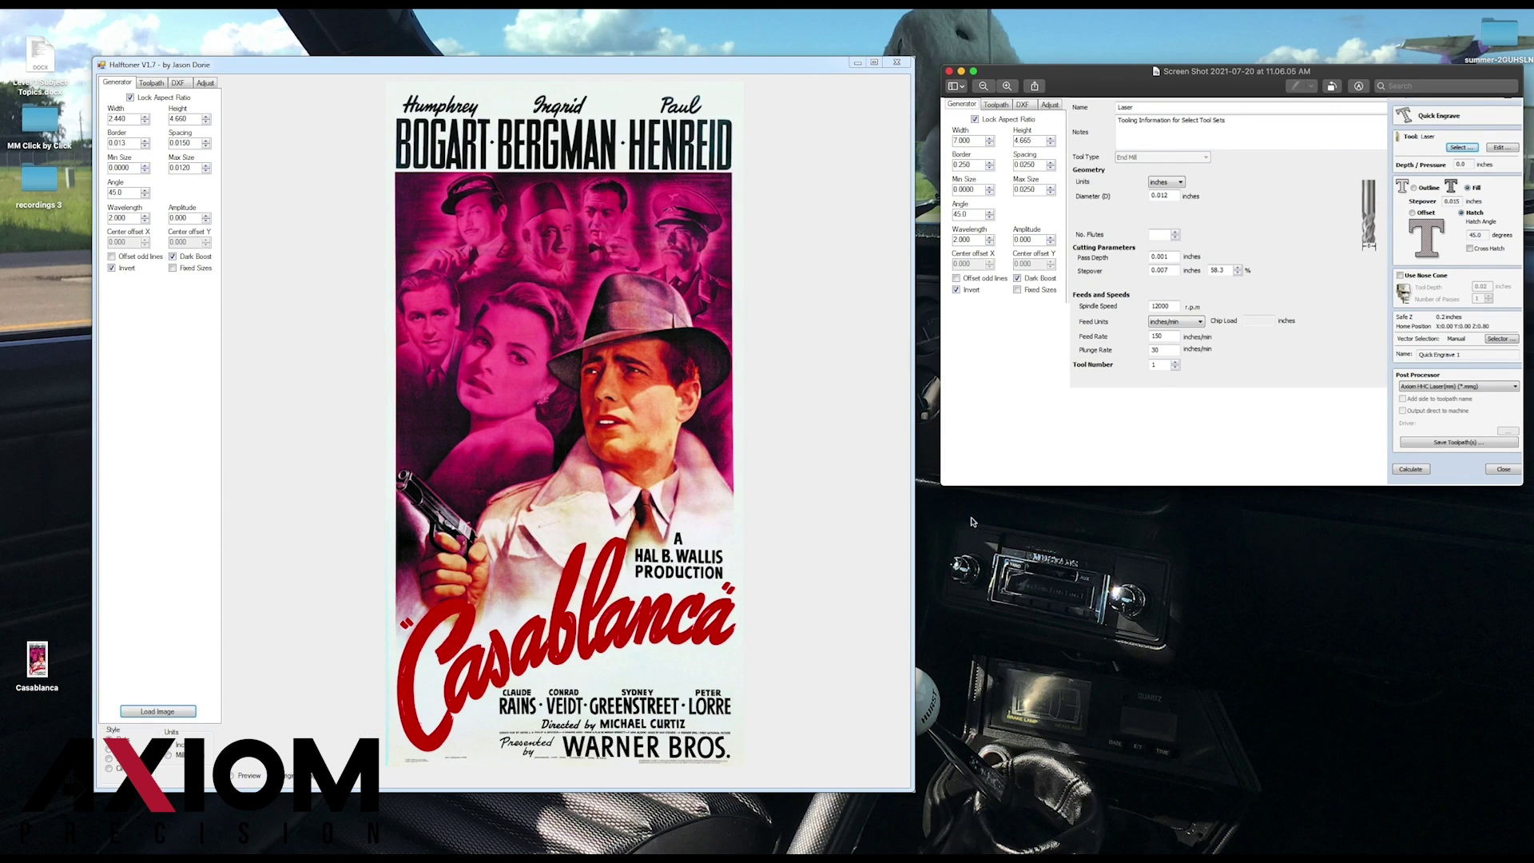
# - Enlarge the reference settings screenshot and enter 13.370 as the Height
pyautogui.moveTo(940, 482); pyautogui.dragTo(99, 771)
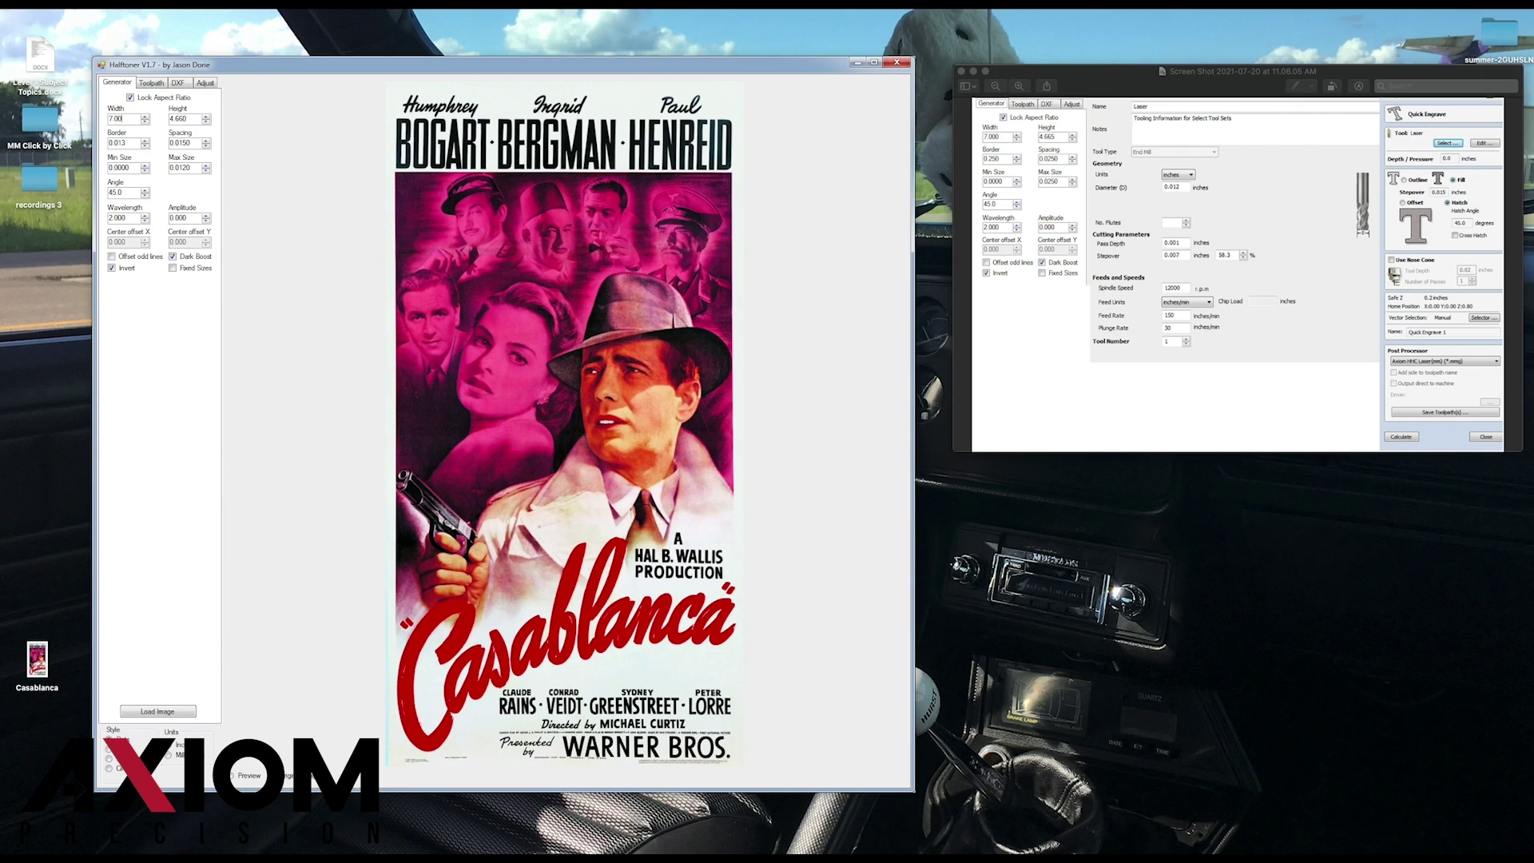
pyautogui.doubleClick(195, 117)
pyautogui.write('13.370')
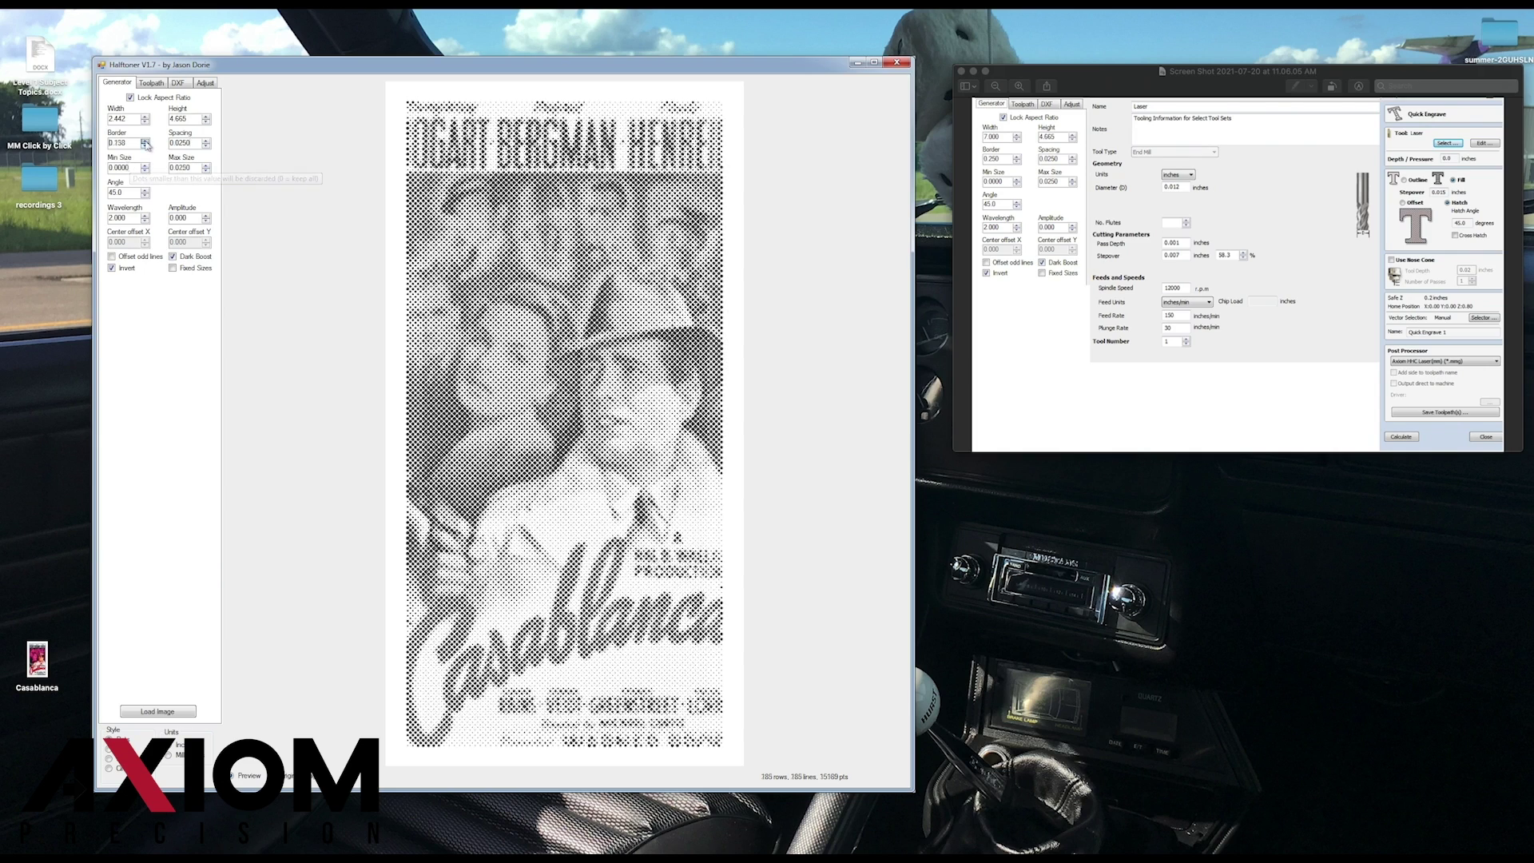
# - Set the Border to 0.013 so the dots fill nearly the whole page
pyautogui.click(145, 140)
pyautogui.click(144, 146)
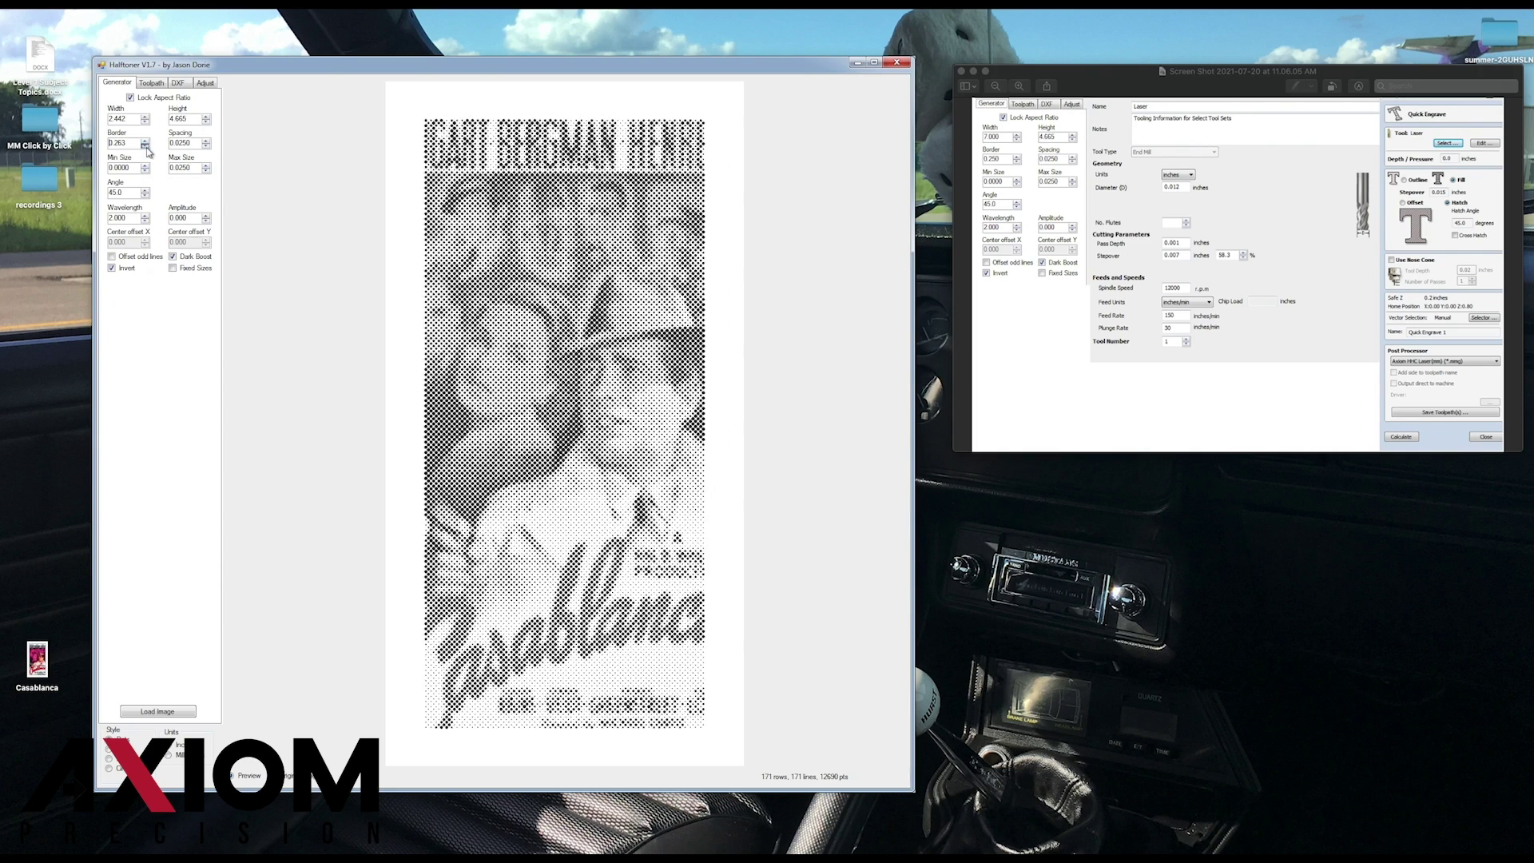
pyautogui.doubleClick(139, 143)
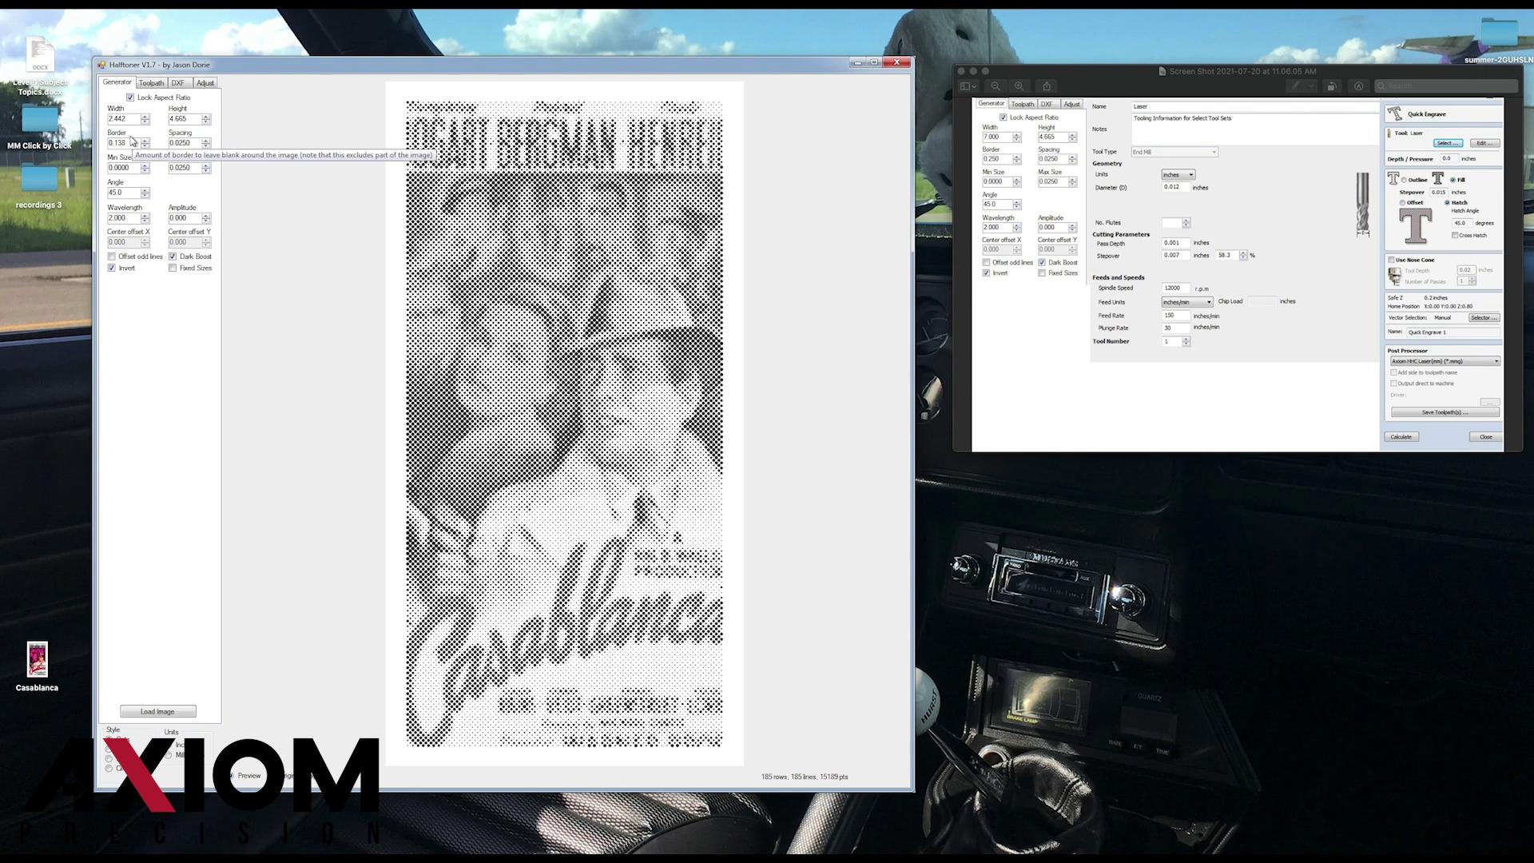
pyautogui.write('263')
pyautogui.click(134, 144)
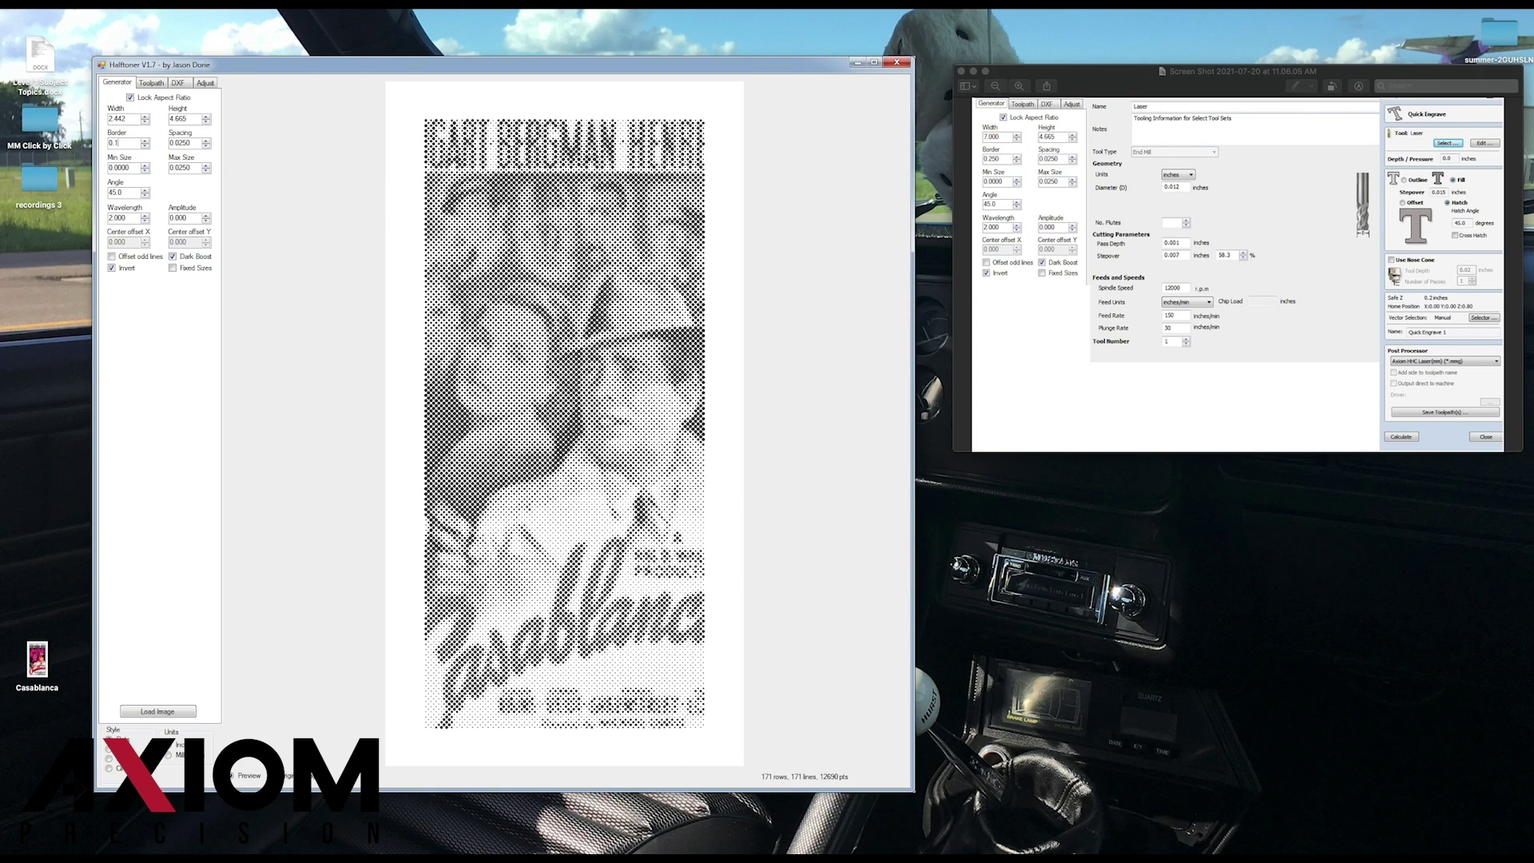
pyautogui.click(189, 143)
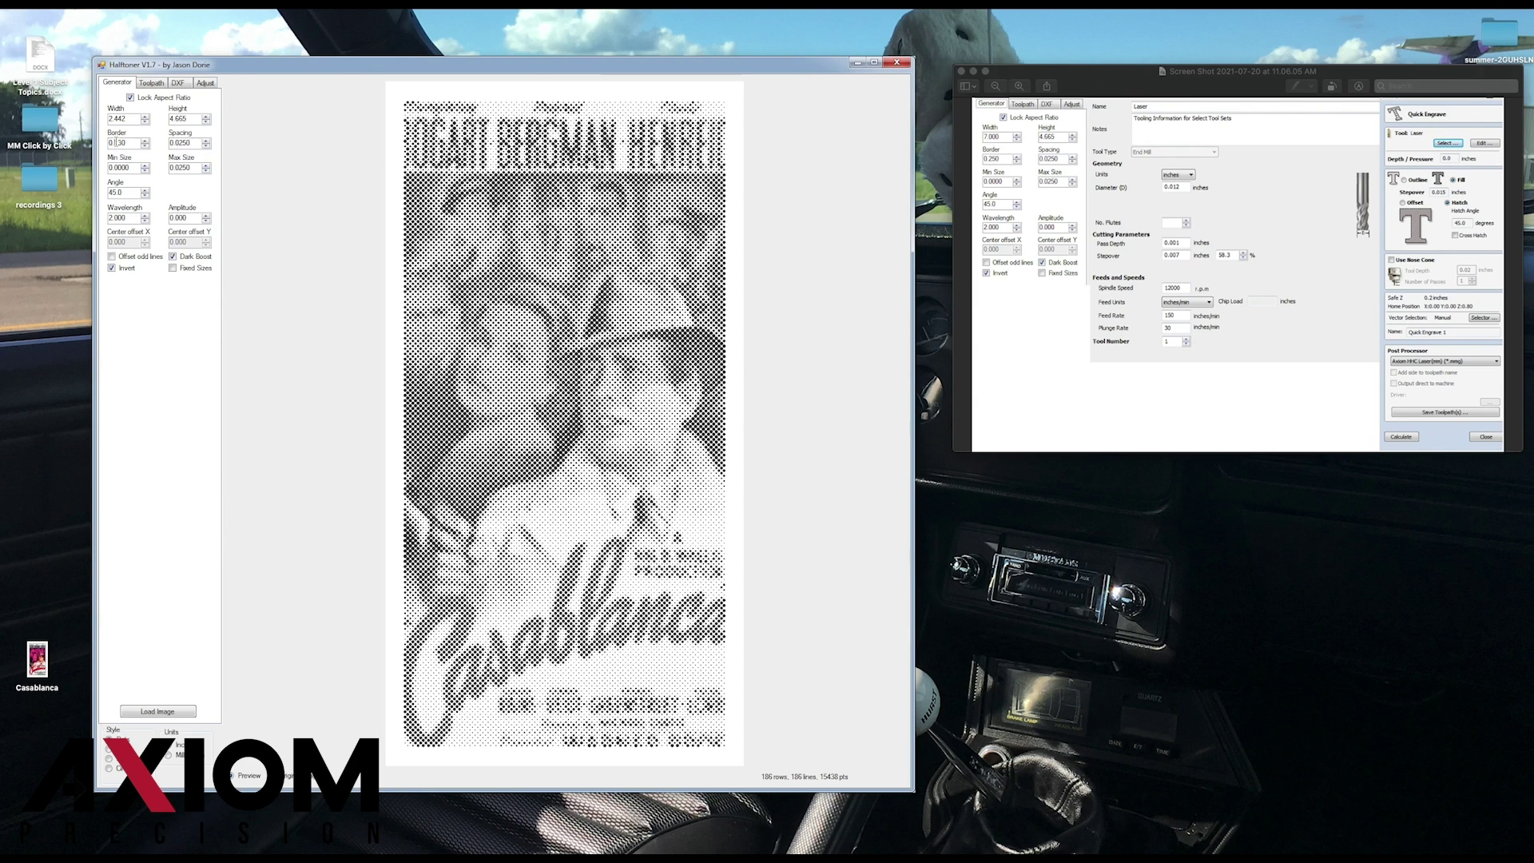
pyautogui.press('Return')
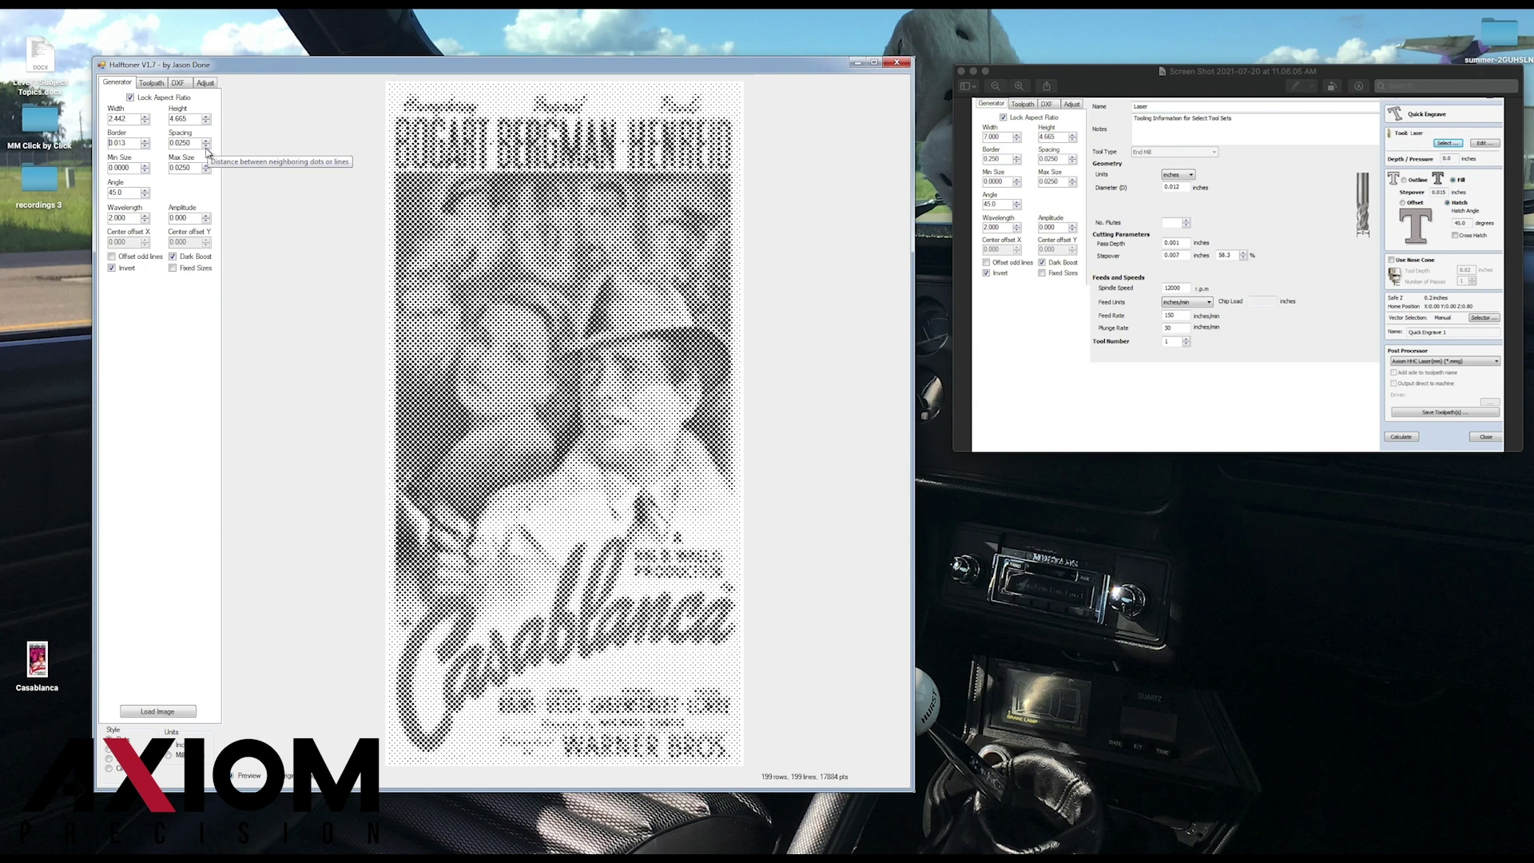
# - Lower the Spacing to 0.0150, try 0.0050, then settle back on 0.0150
pyautogui.click(206, 146)
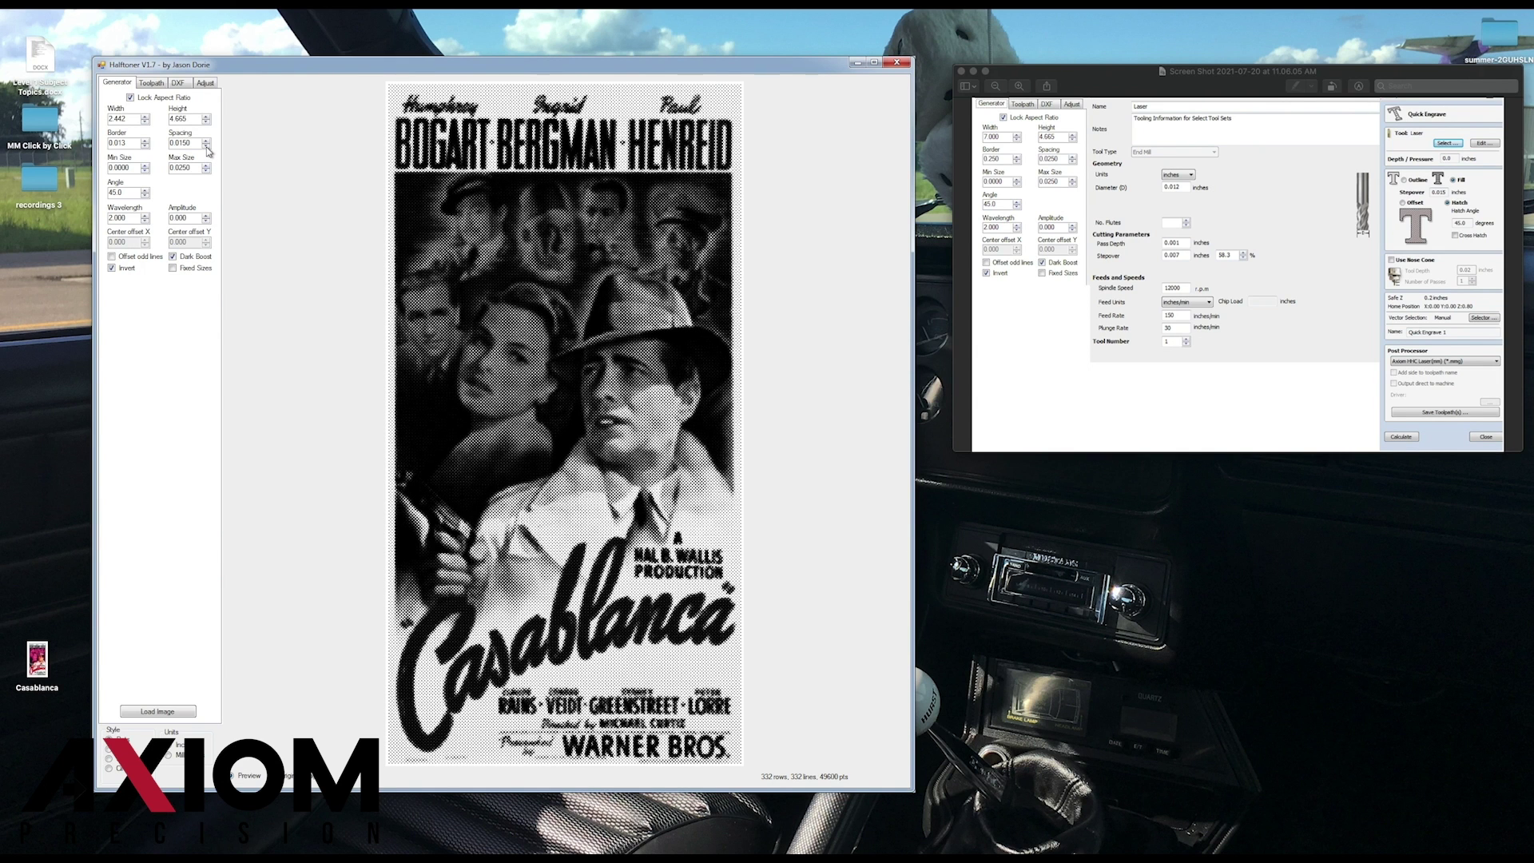
pyautogui.click(207, 147)
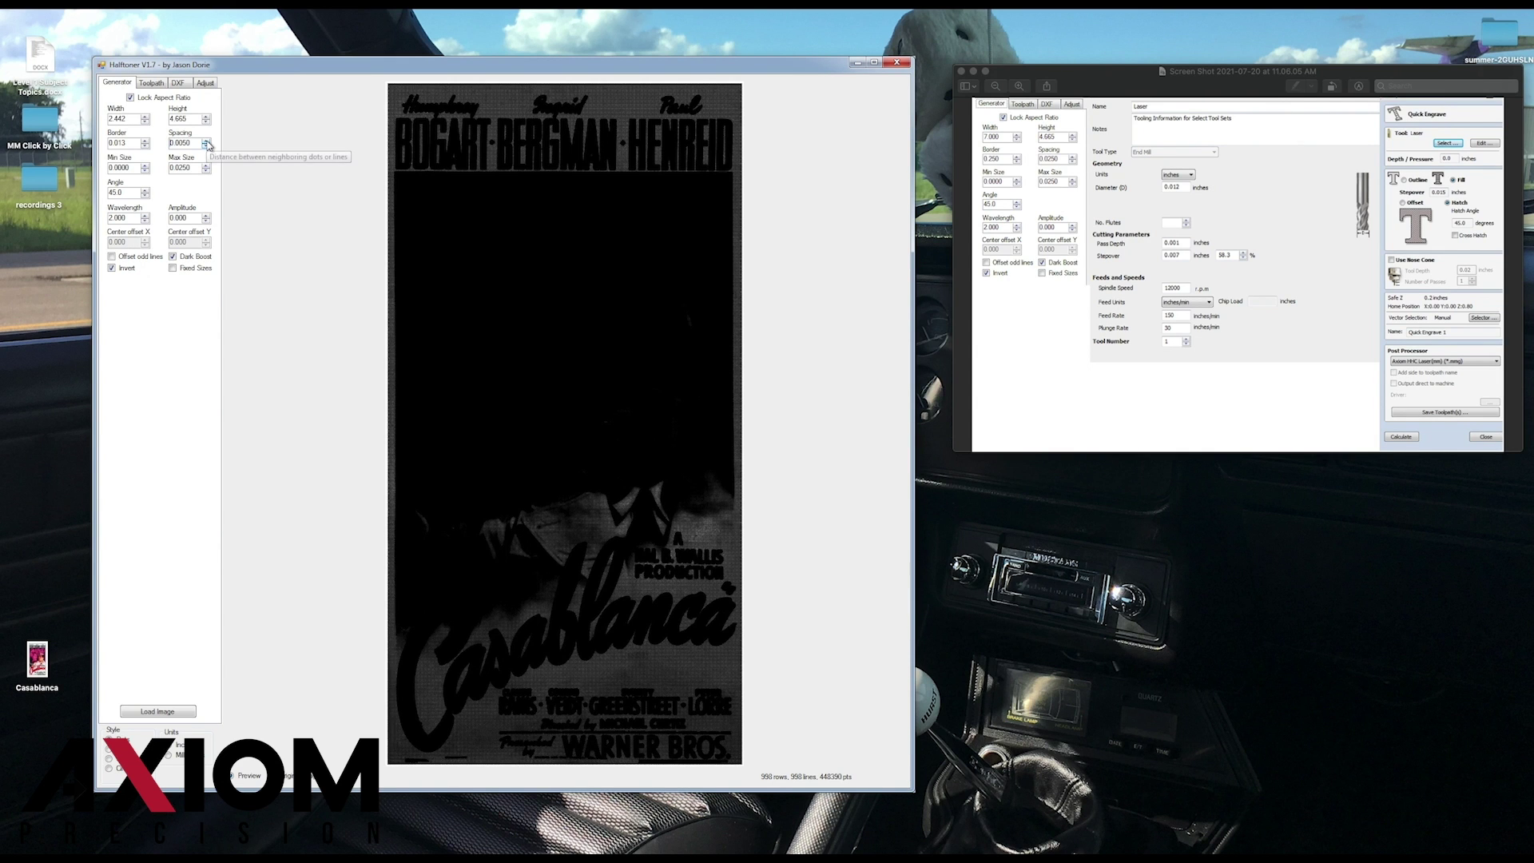
pyautogui.click(206, 141)
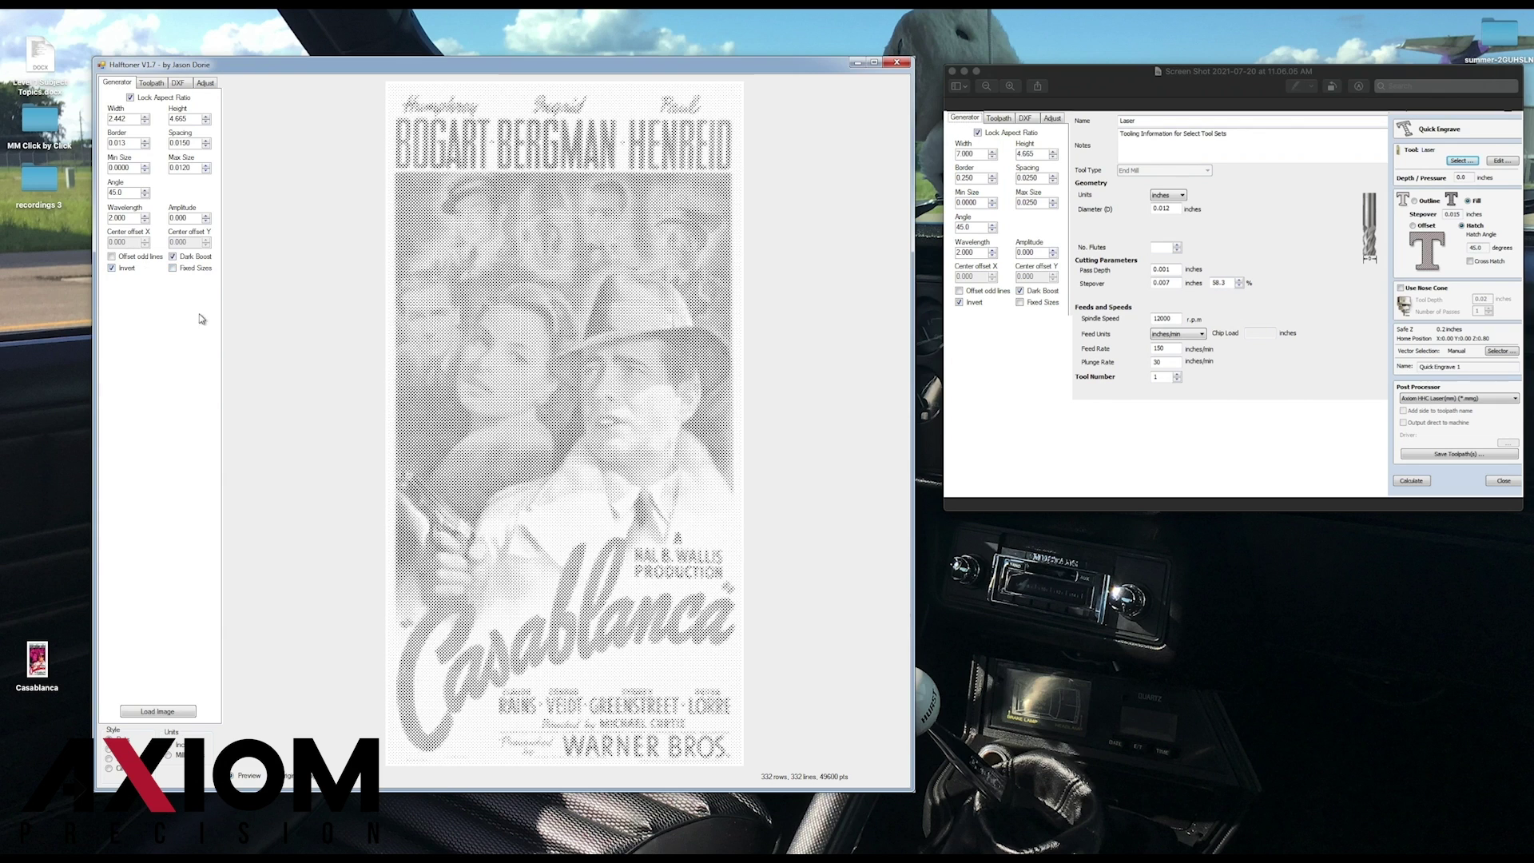
# - Test the Brightness slider, return it to 0, and show the DXF/PNG export page
pyautogui.click(154, 86)
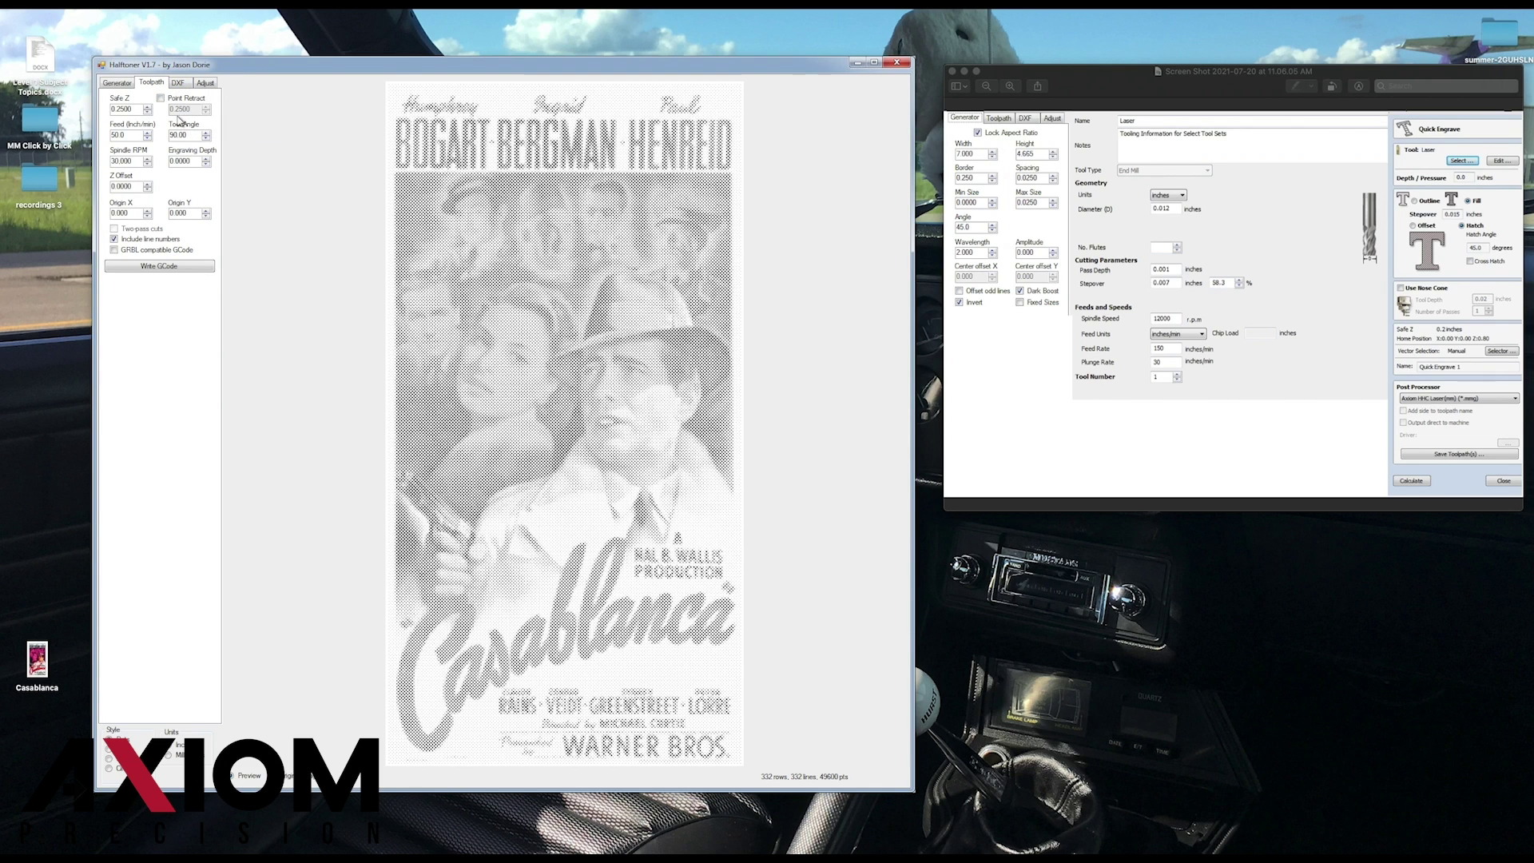
pyautogui.click(179, 83)
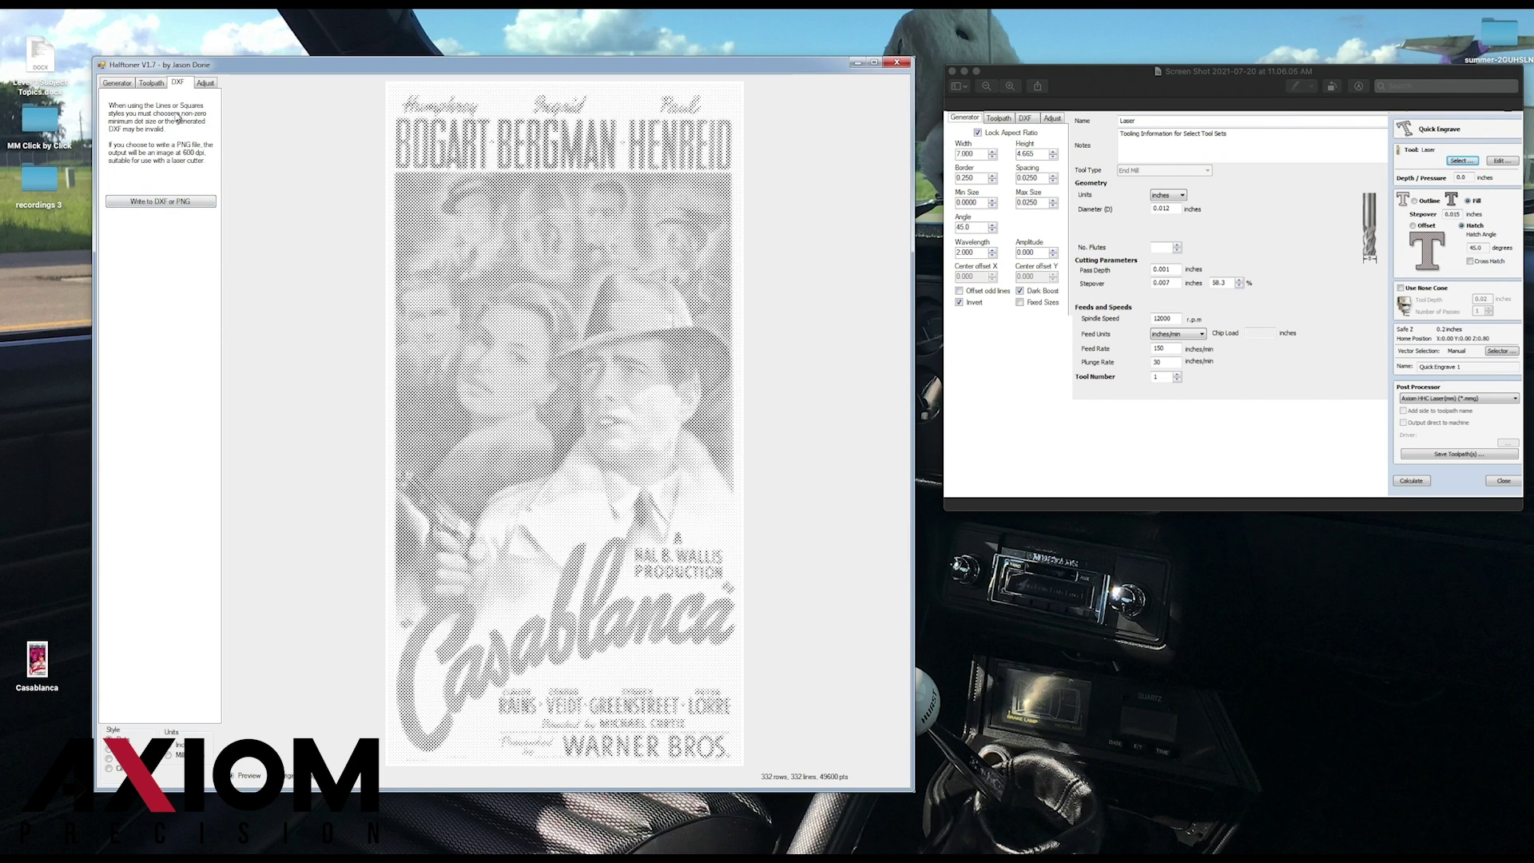
pyautogui.click(205, 83)
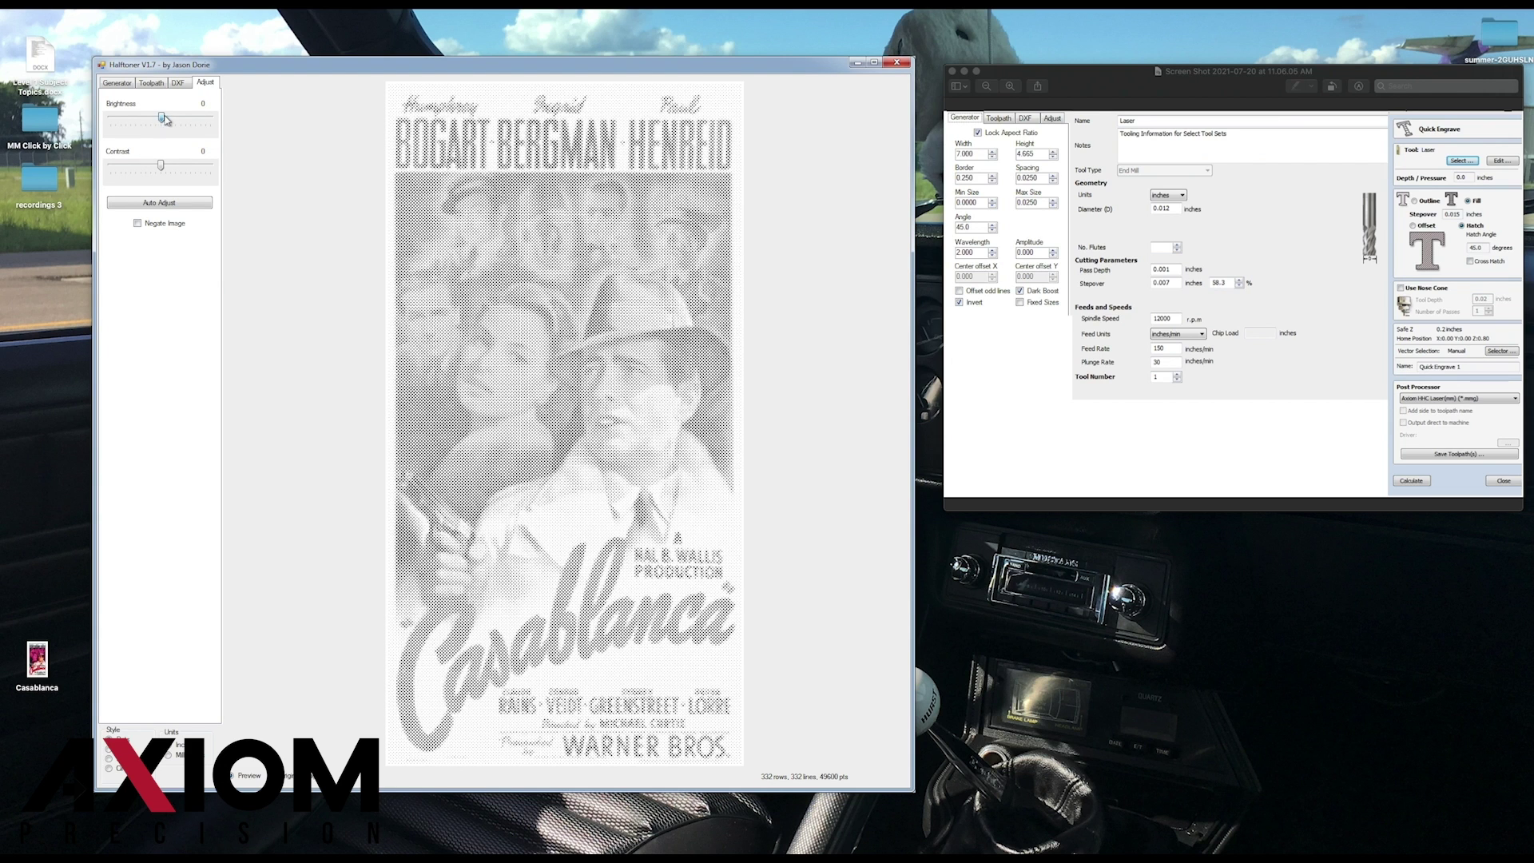
pyautogui.moveTo(164, 119); pyautogui.dragTo(189, 119)
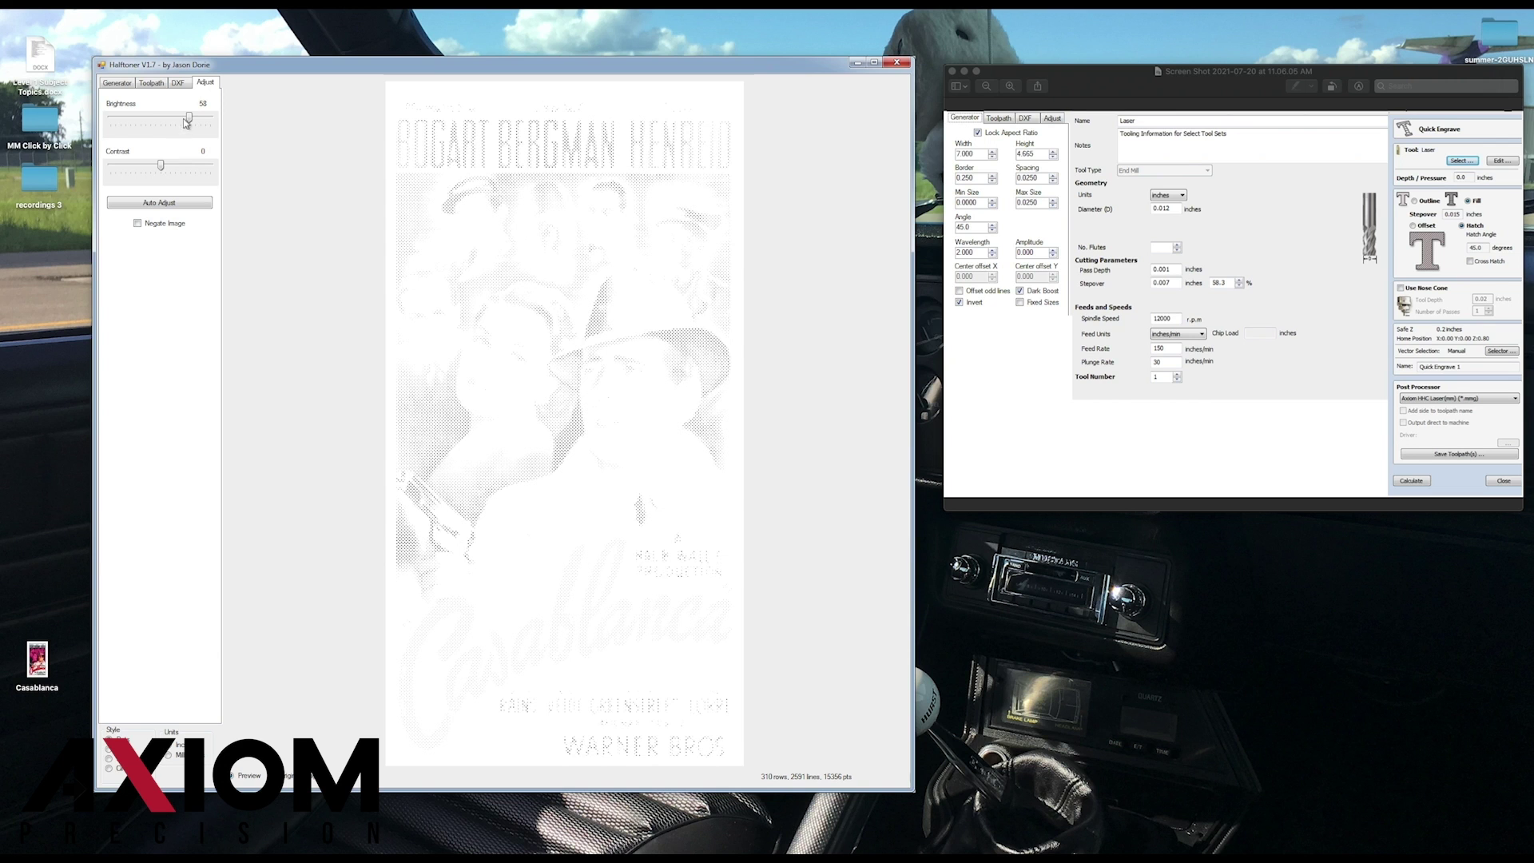
pyautogui.moveTo(189, 118); pyautogui.dragTo(161, 118)
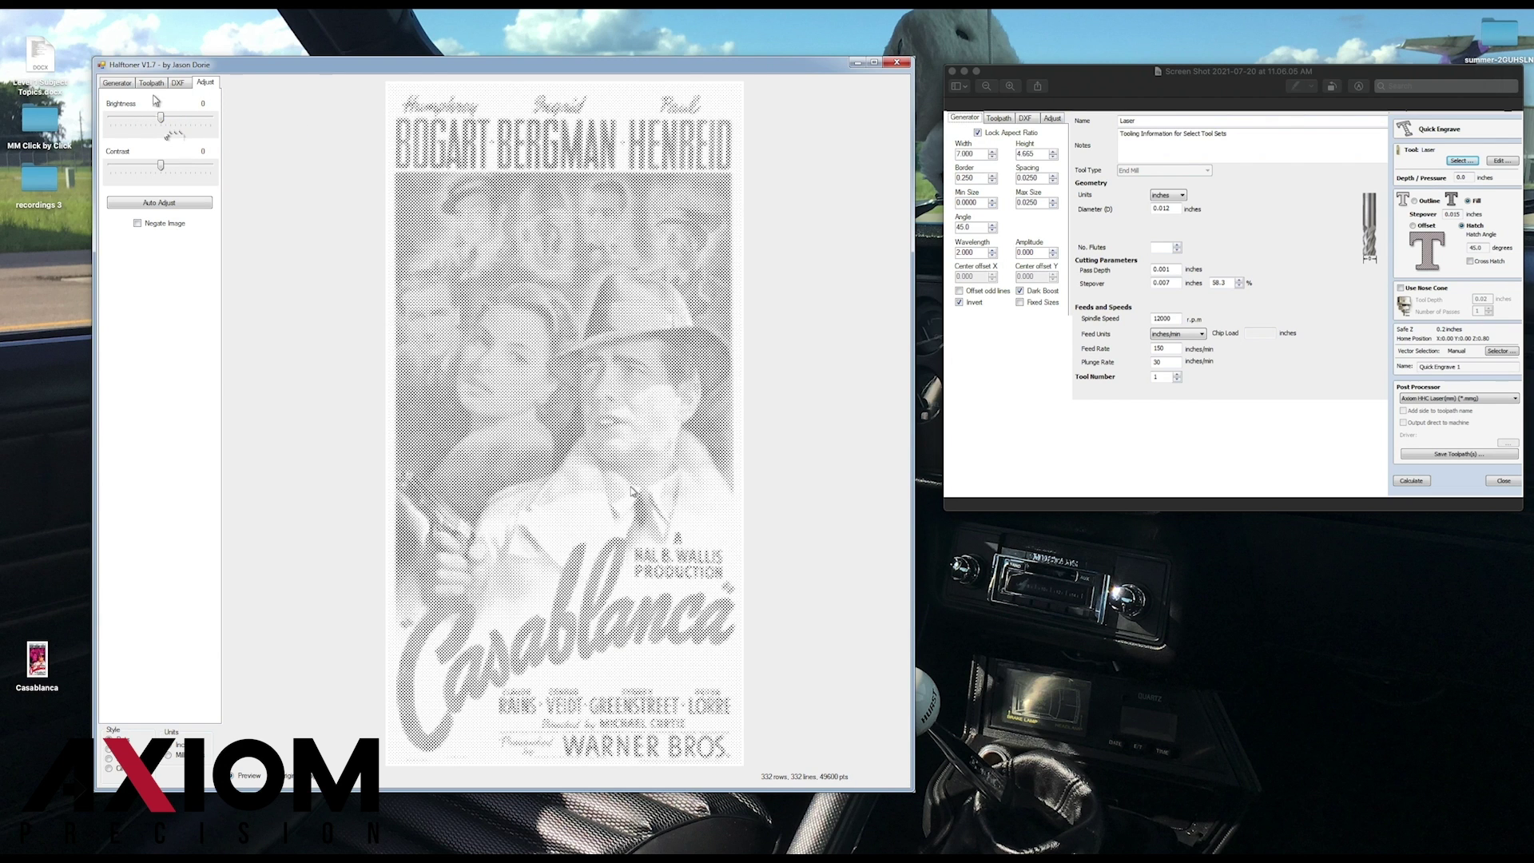
pyautogui.click(178, 83)
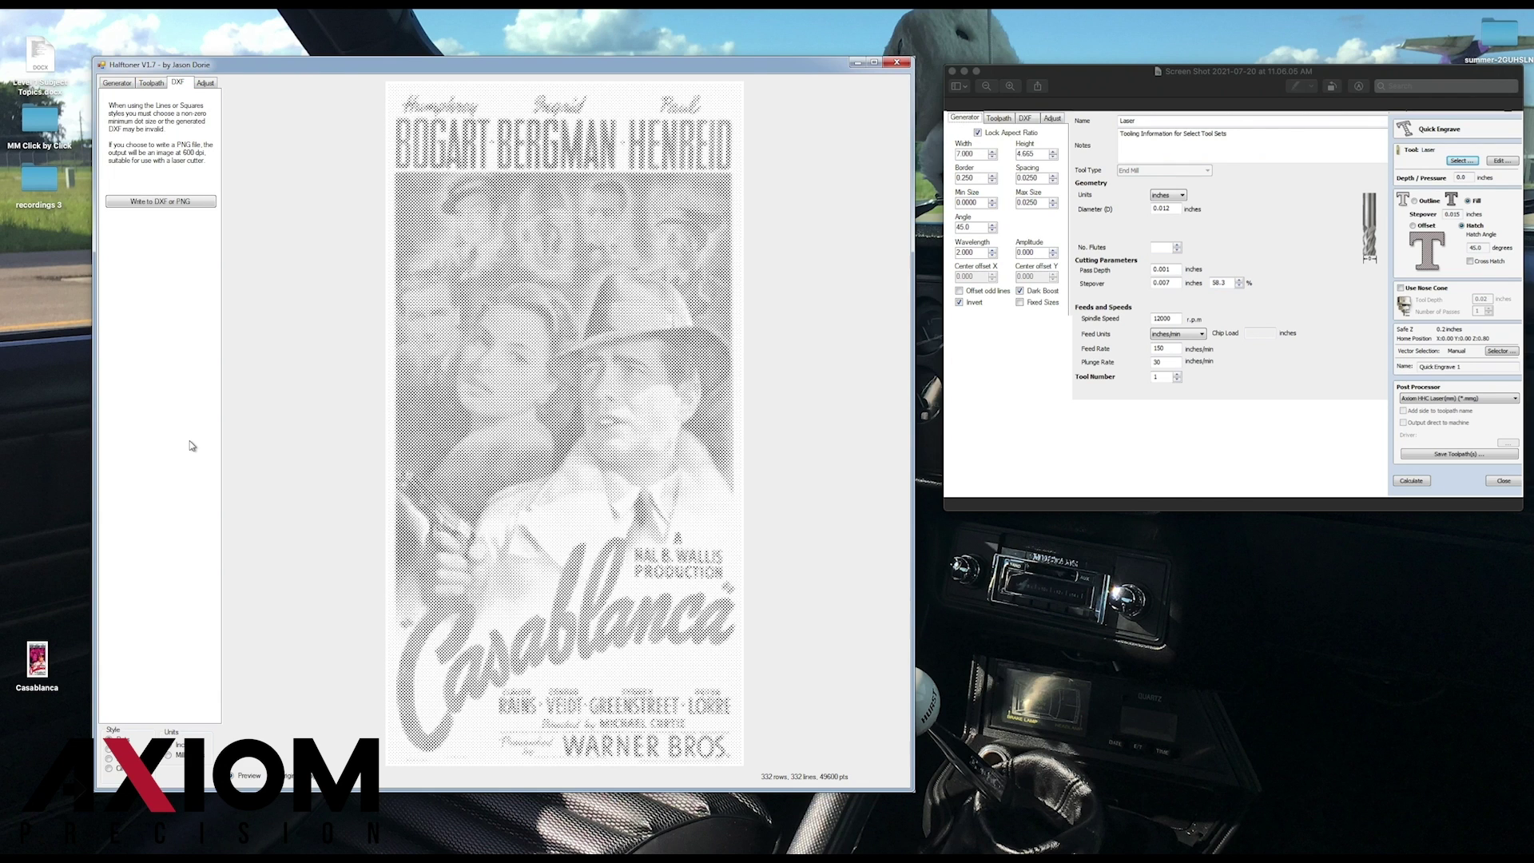
# - Write the halftone to the Desktop as a PNG file named 'casablanca test'
pyautogui.click(164, 201)
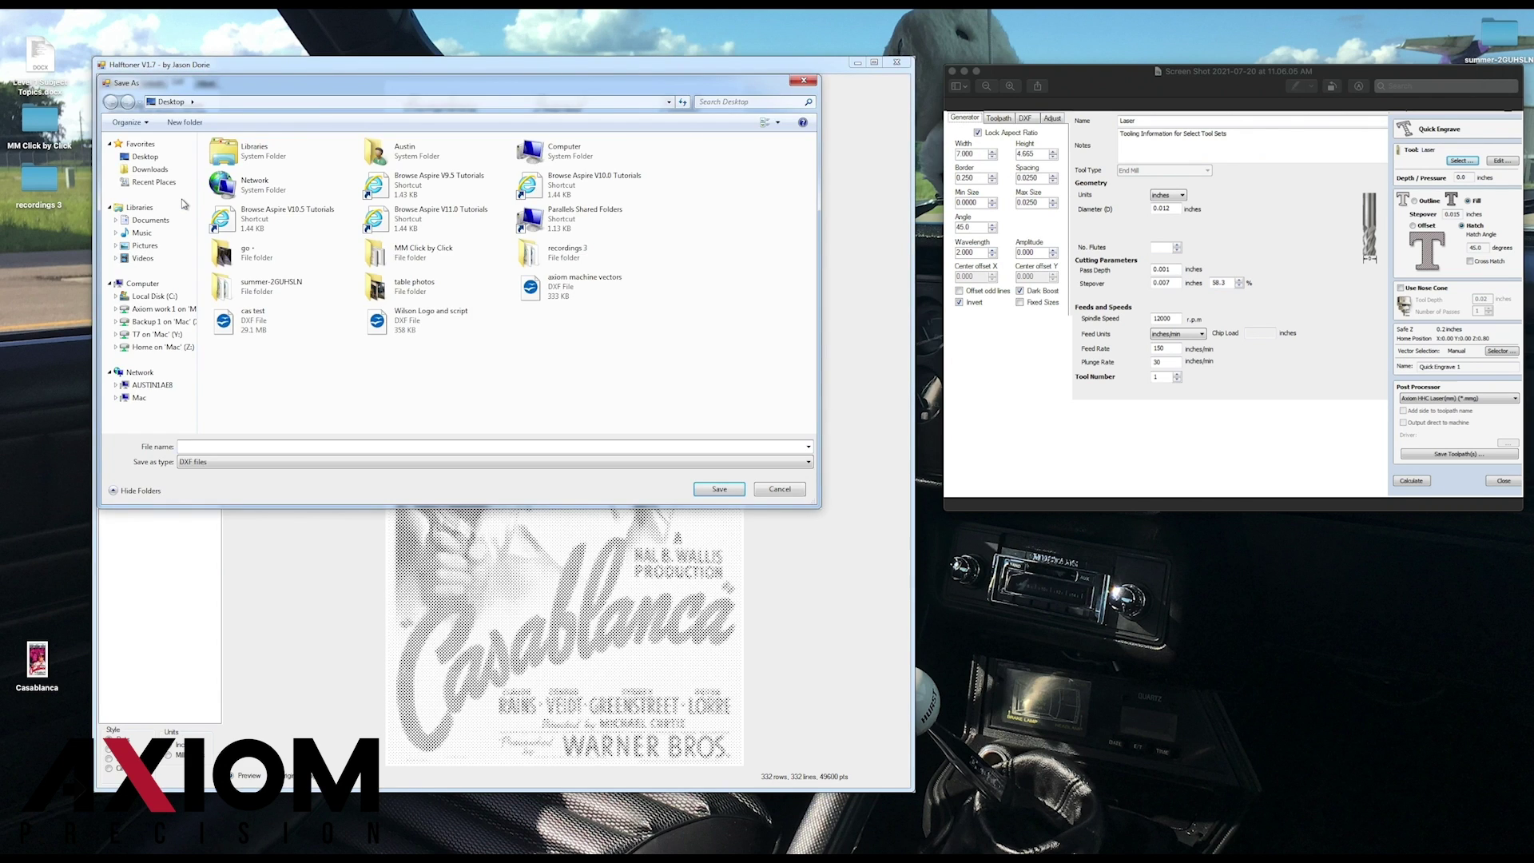
pyautogui.write('casablanca test')
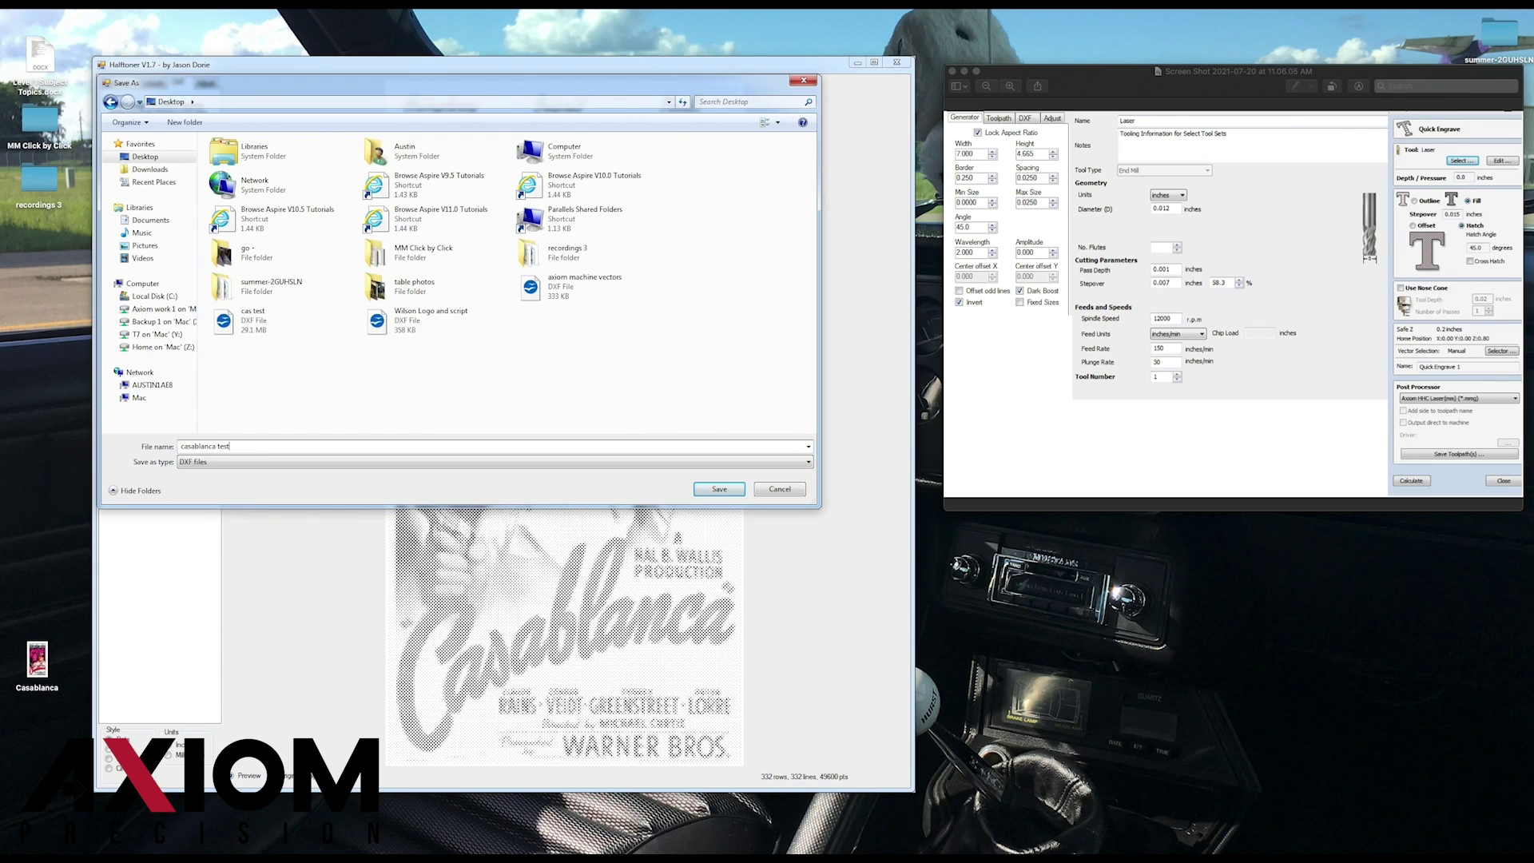
pyautogui.click(339, 464)
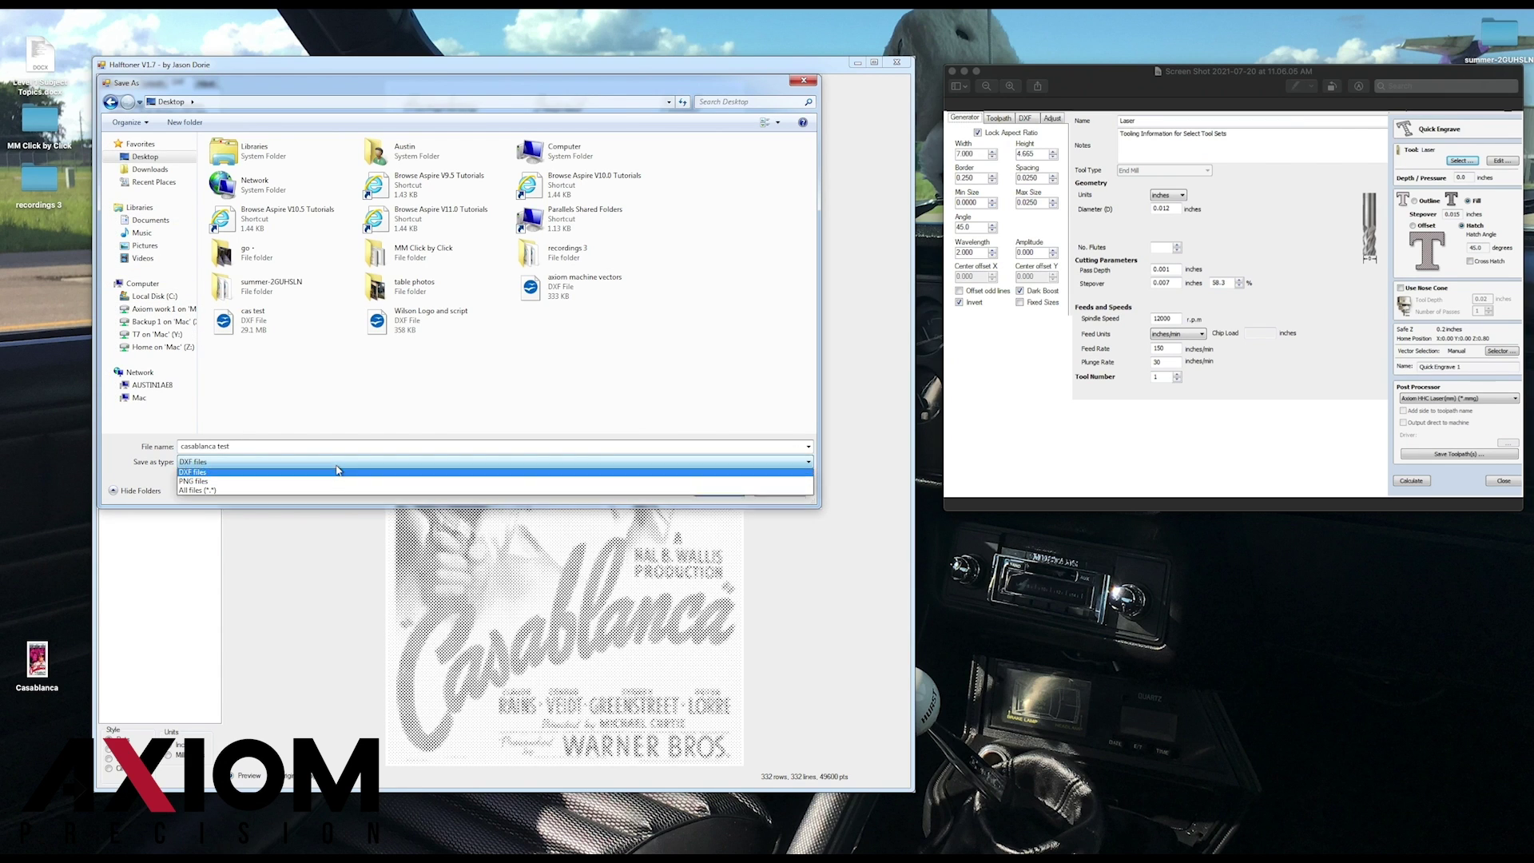
pyautogui.click(256, 489)
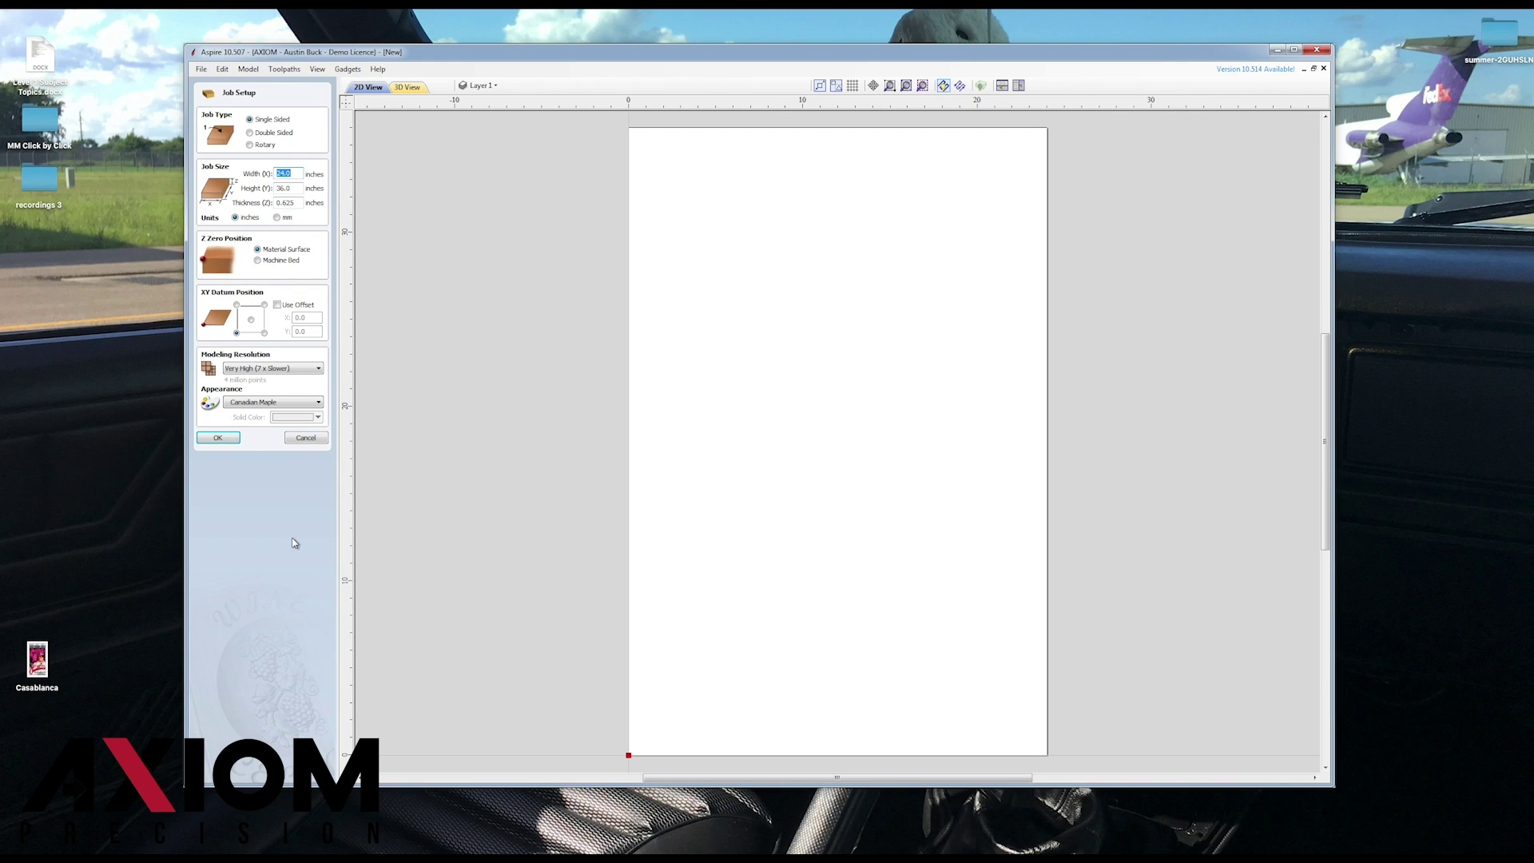
# - Set the job to 10 x 12 inches, 0.25 thick, with the XY datum at the centre
pyautogui.click(297, 172)
pyautogui.press('BackSpace')
pyautogui.press('BackSpace')
pyautogui.press('BackSpace')
pyautogui.press('BackSpace')
pyautogui.write('10')
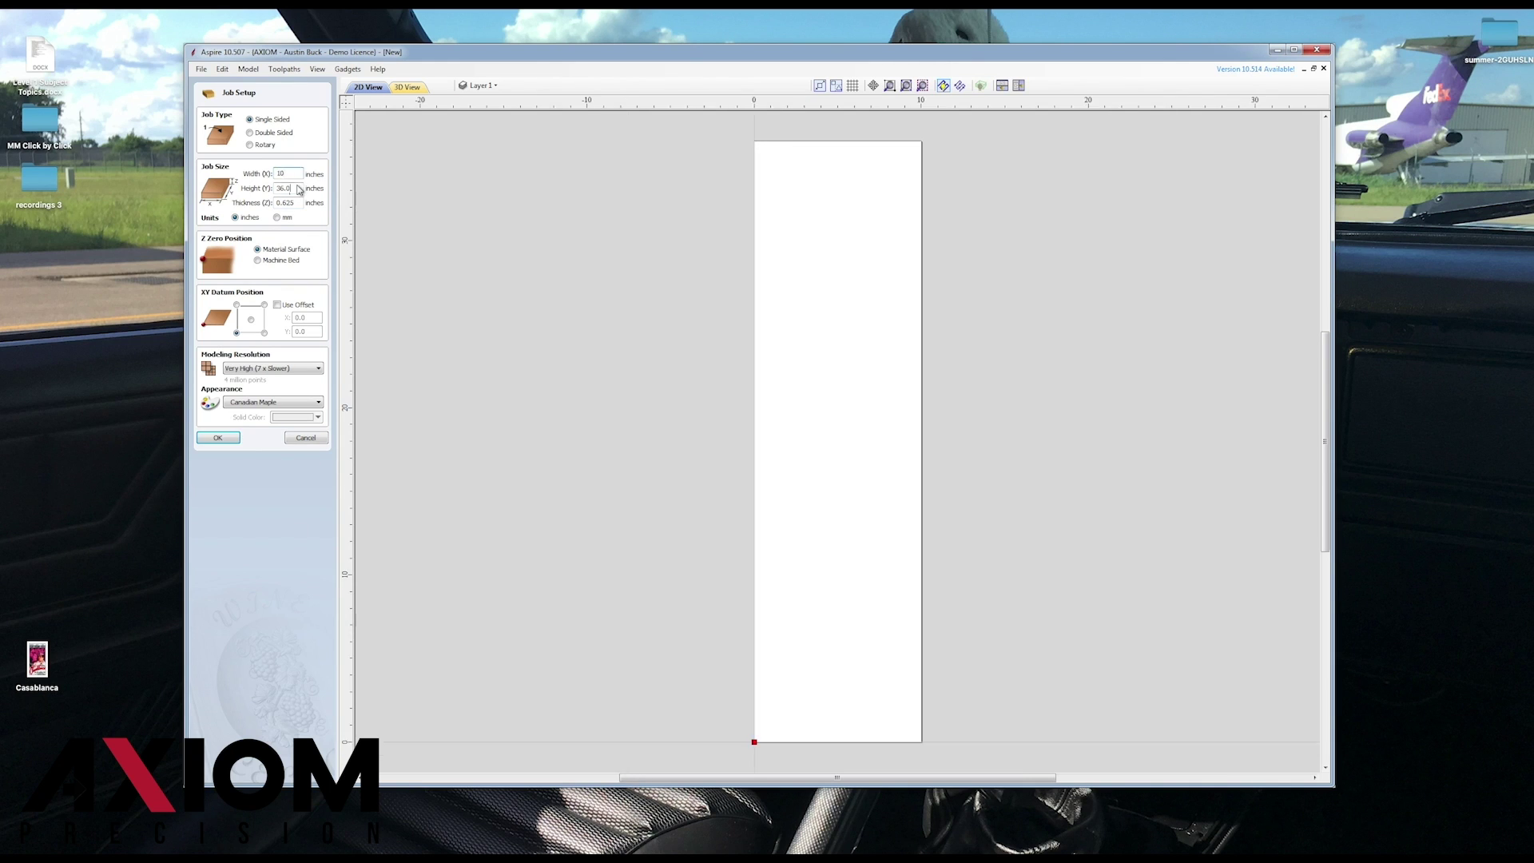
pyautogui.press('BackSpace')
pyautogui.press('BackSpace')
pyautogui.write('1')
pyautogui.click(298, 202)
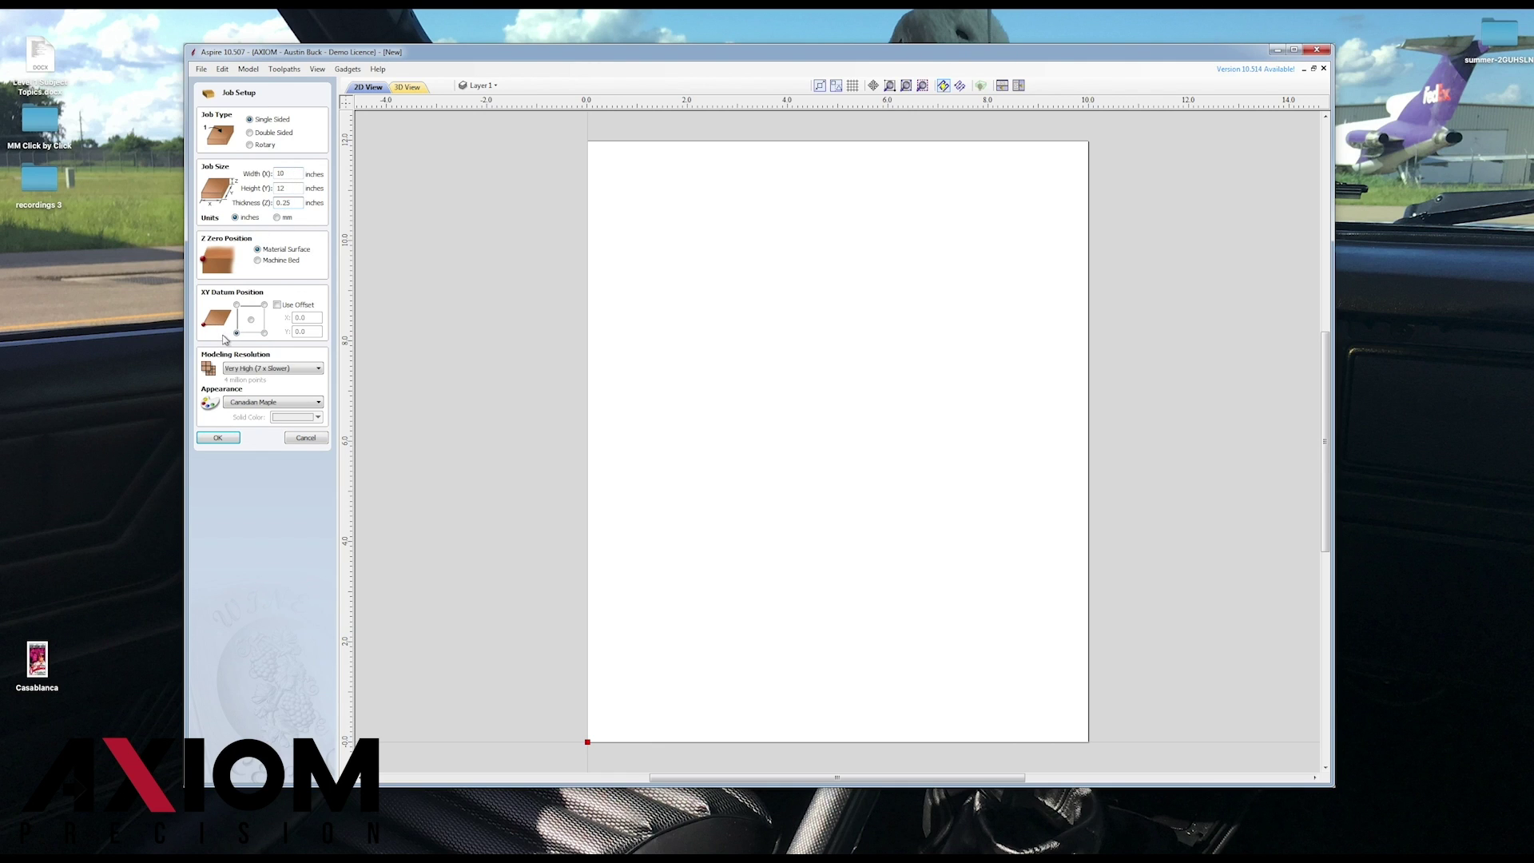
pyautogui.click(250, 320)
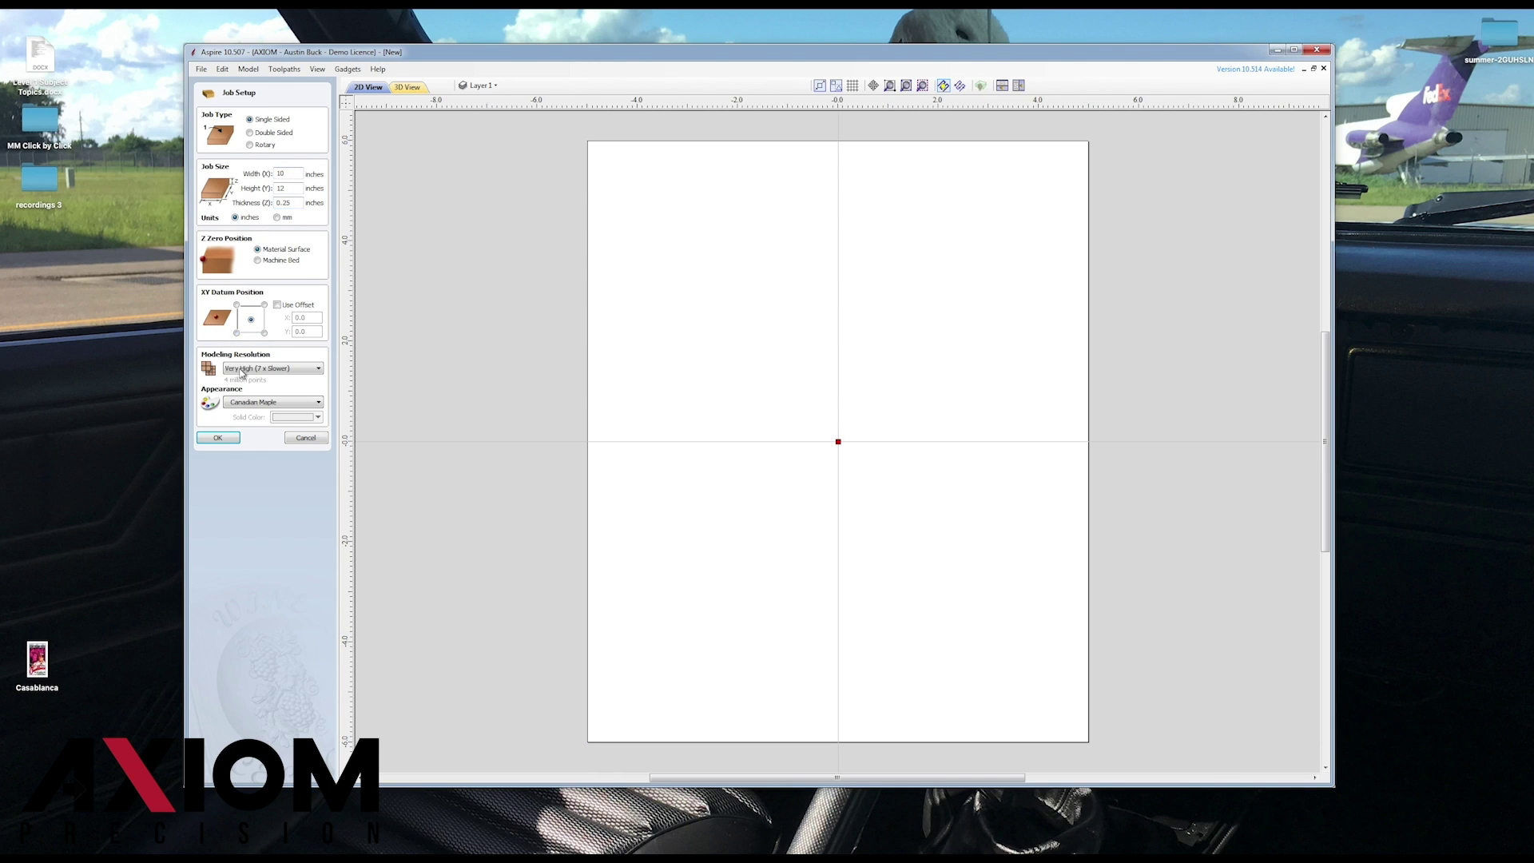
# - Accept the job setup and import casablanca test.png from the Desktop as a bitmap
pyautogui.click(217, 437)
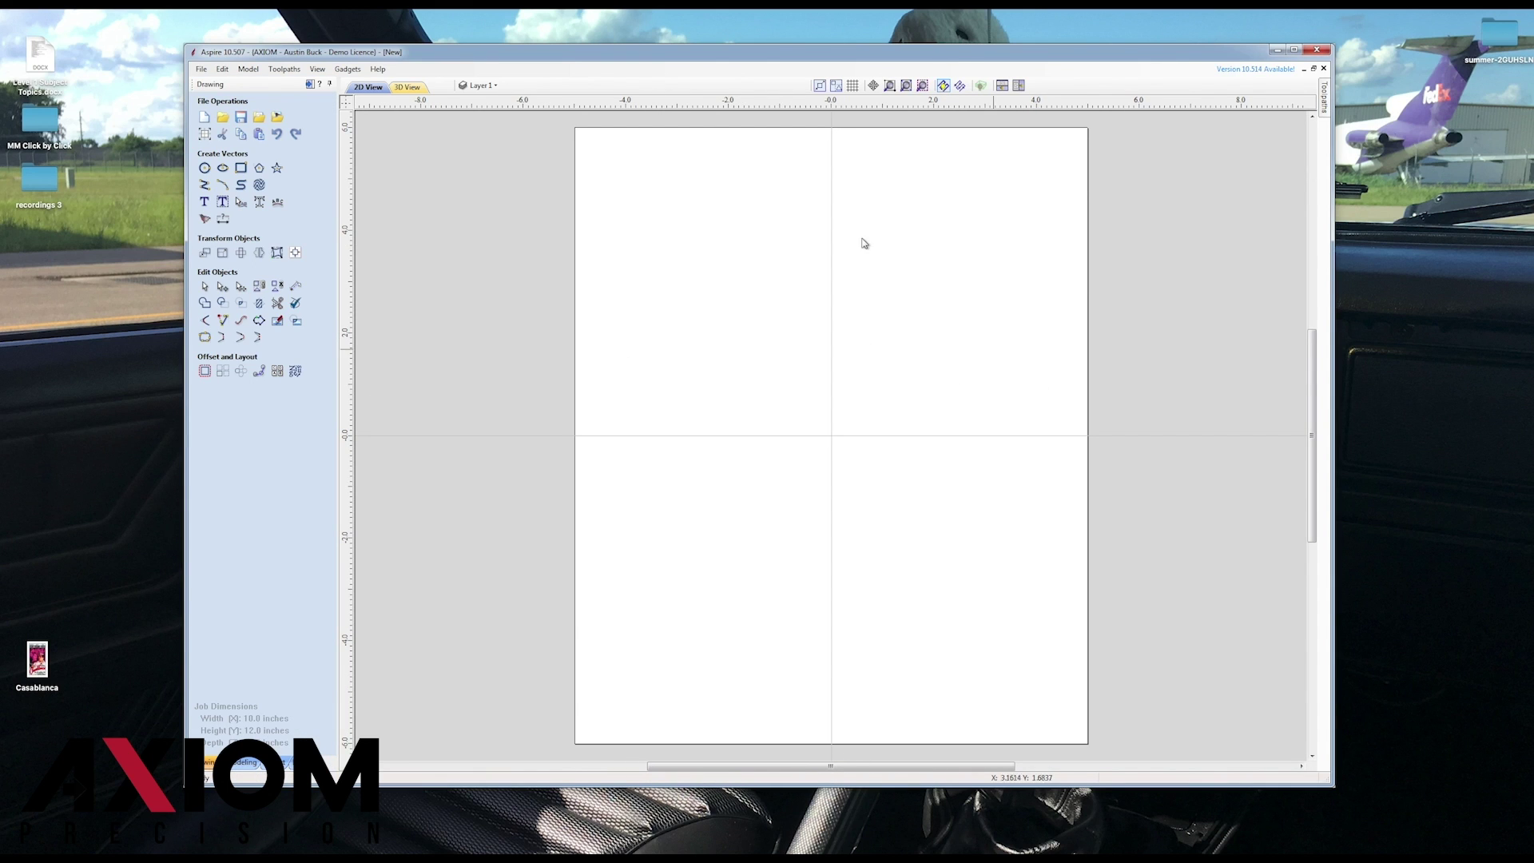
pyautogui.click(201, 70)
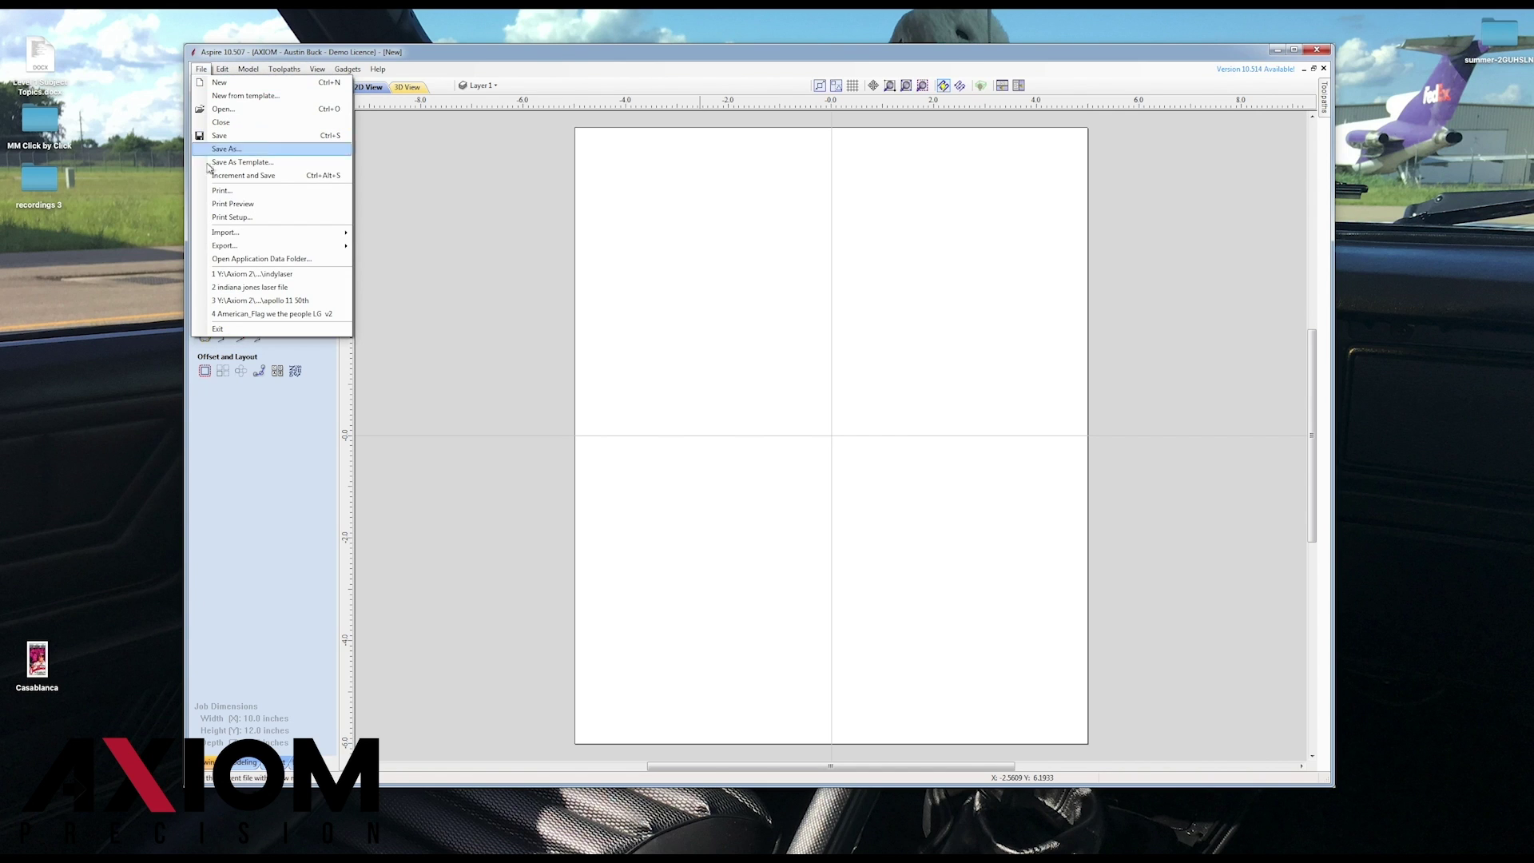
pyautogui.moveTo(320, 233)
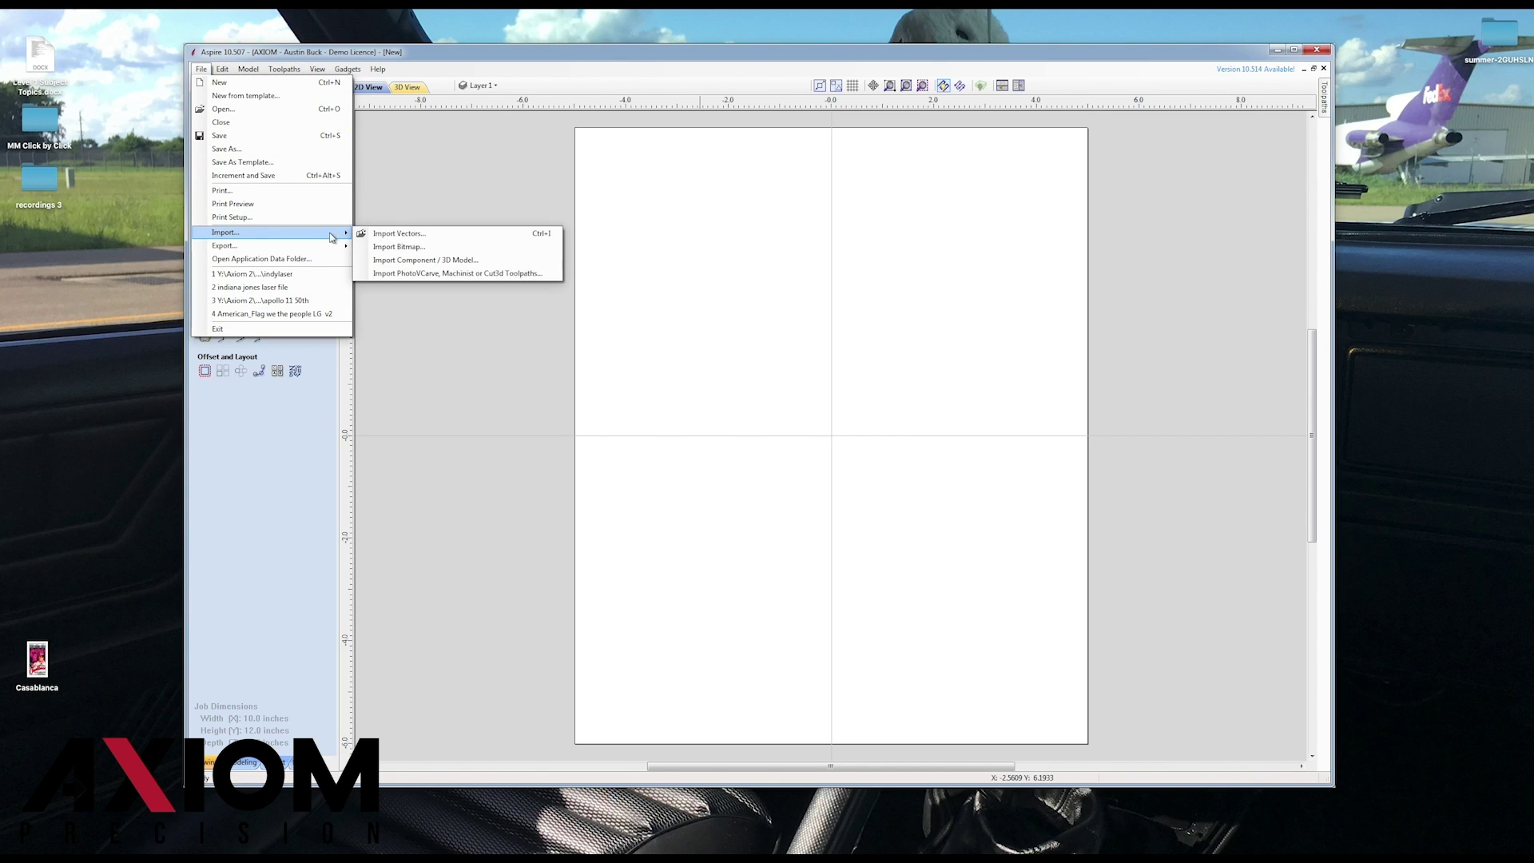
pyautogui.click(429, 249)
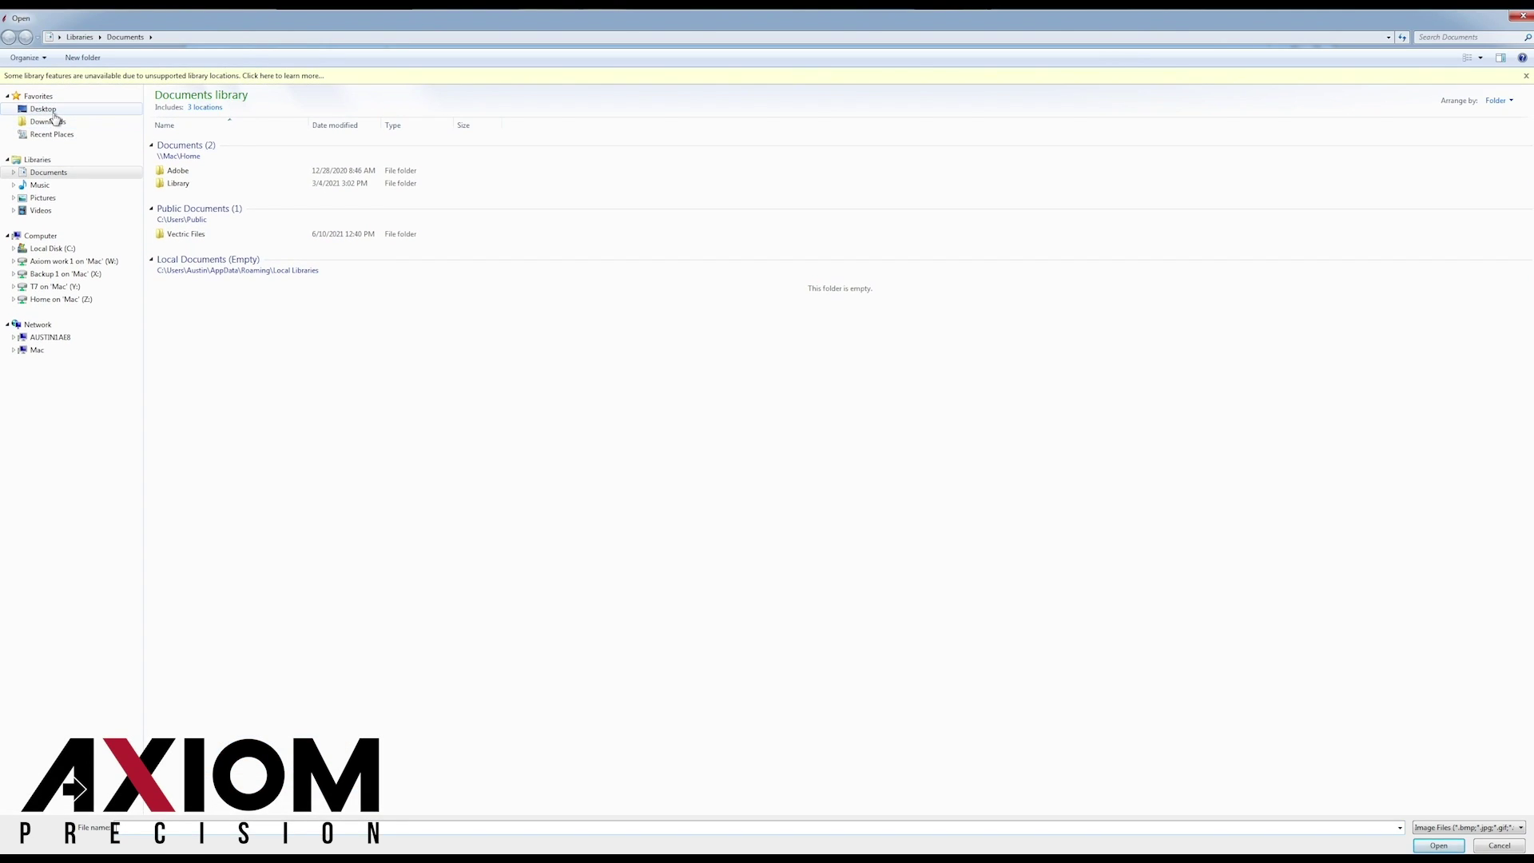
pyautogui.click(53, 112)
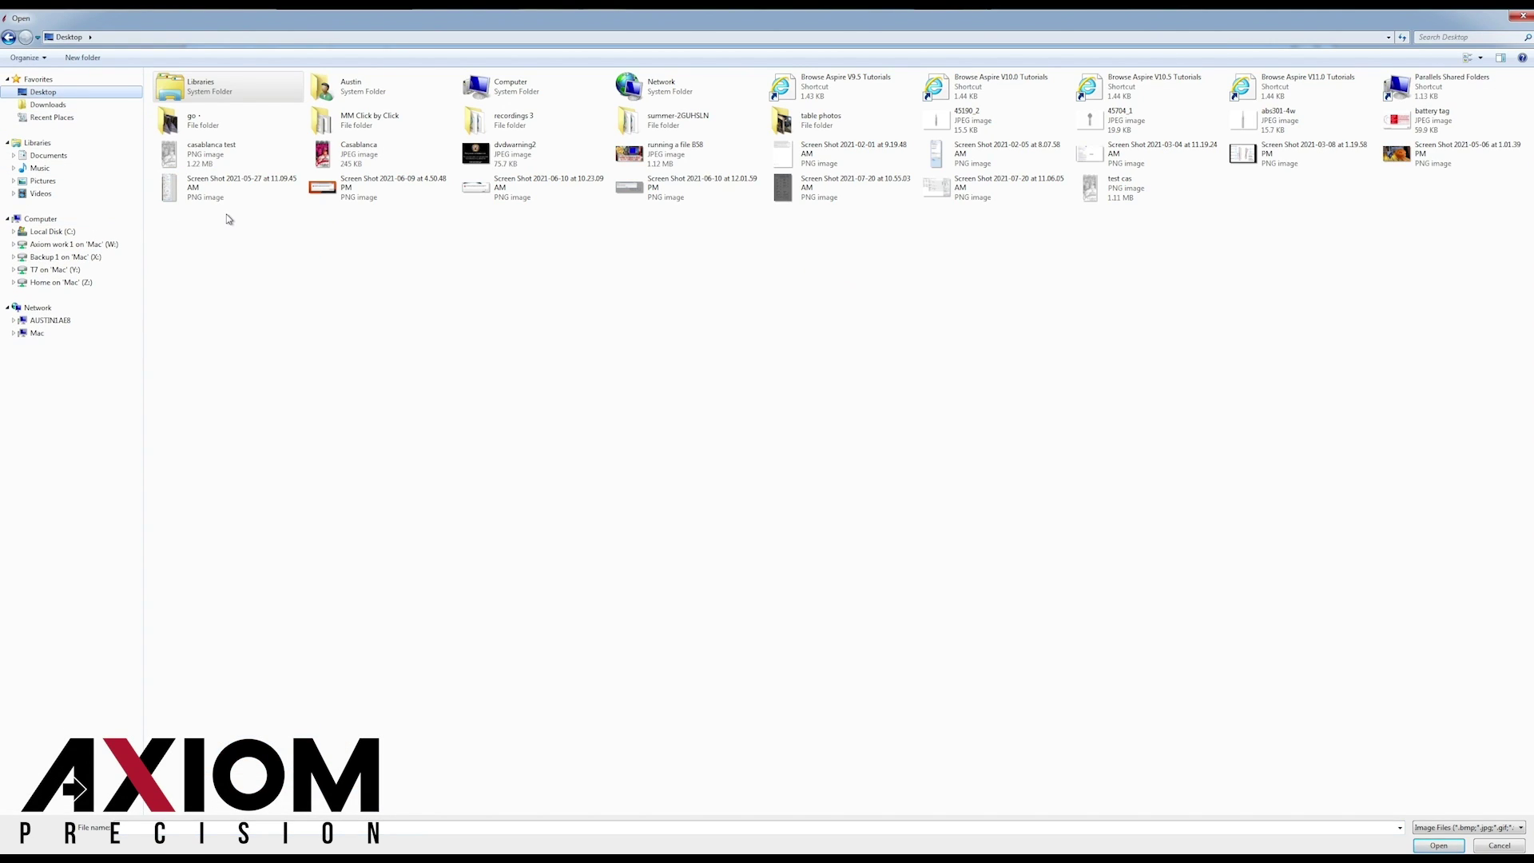
pyautogui.click(214, 157)
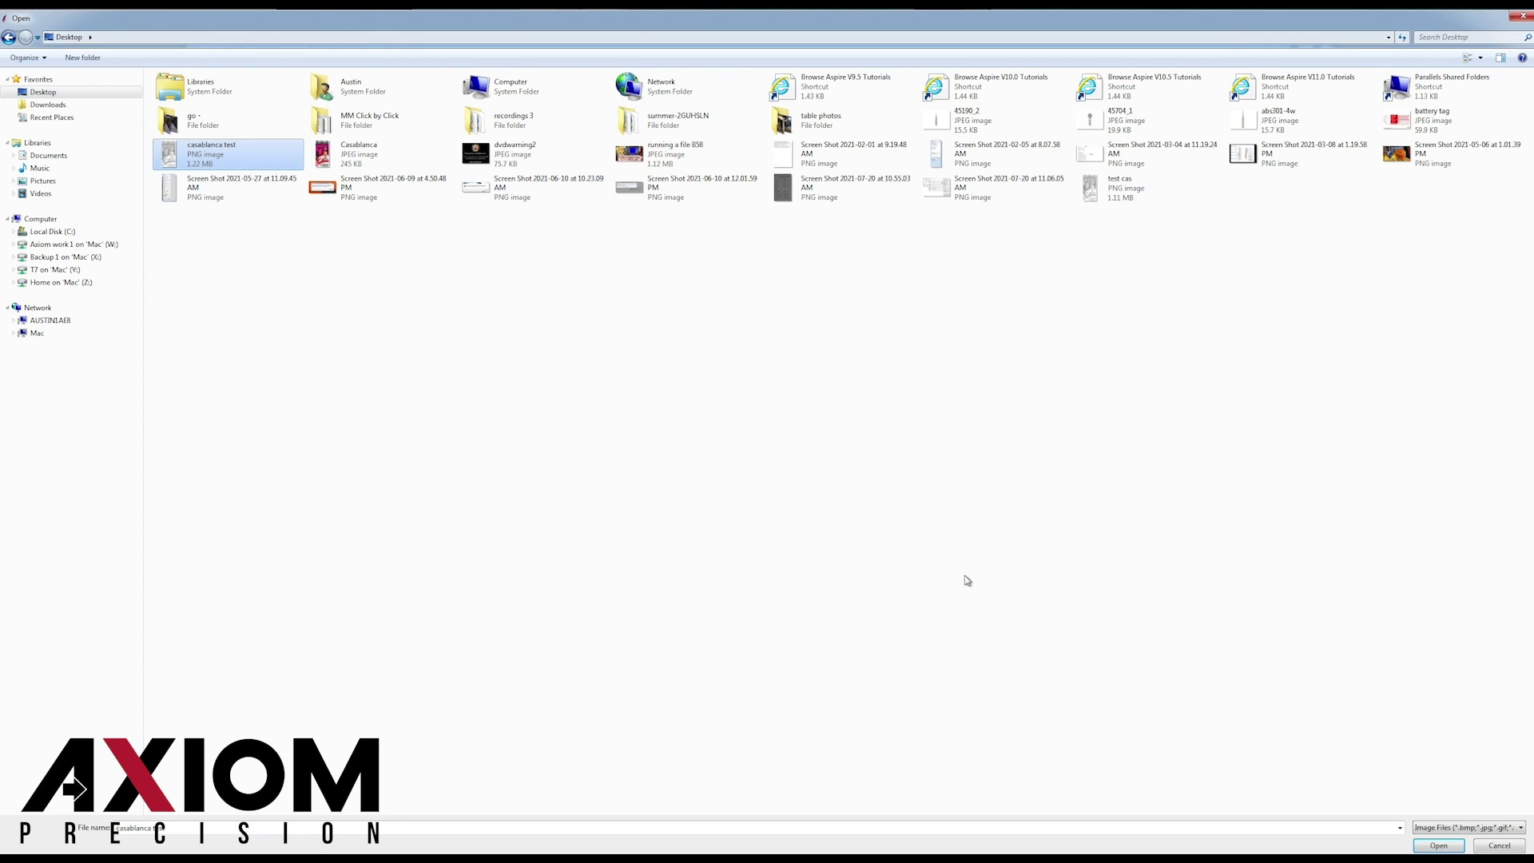
pyautogui.click(1438, 845)
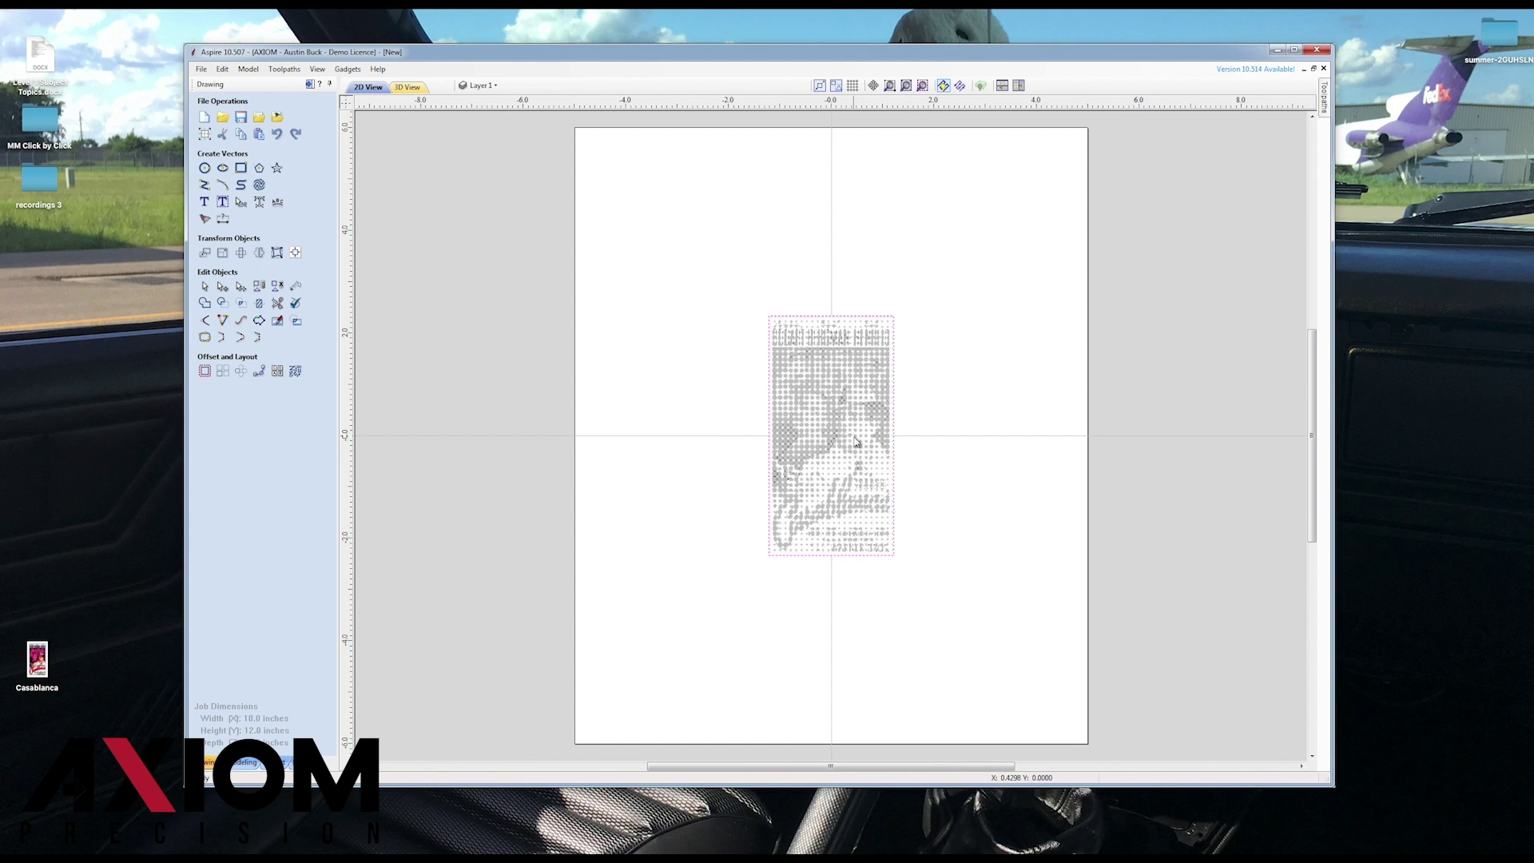
# - Scale the poster bitmap up to span the job's full height and open Trace Bitmap
pyautogui.scroll(5, 832, 439)
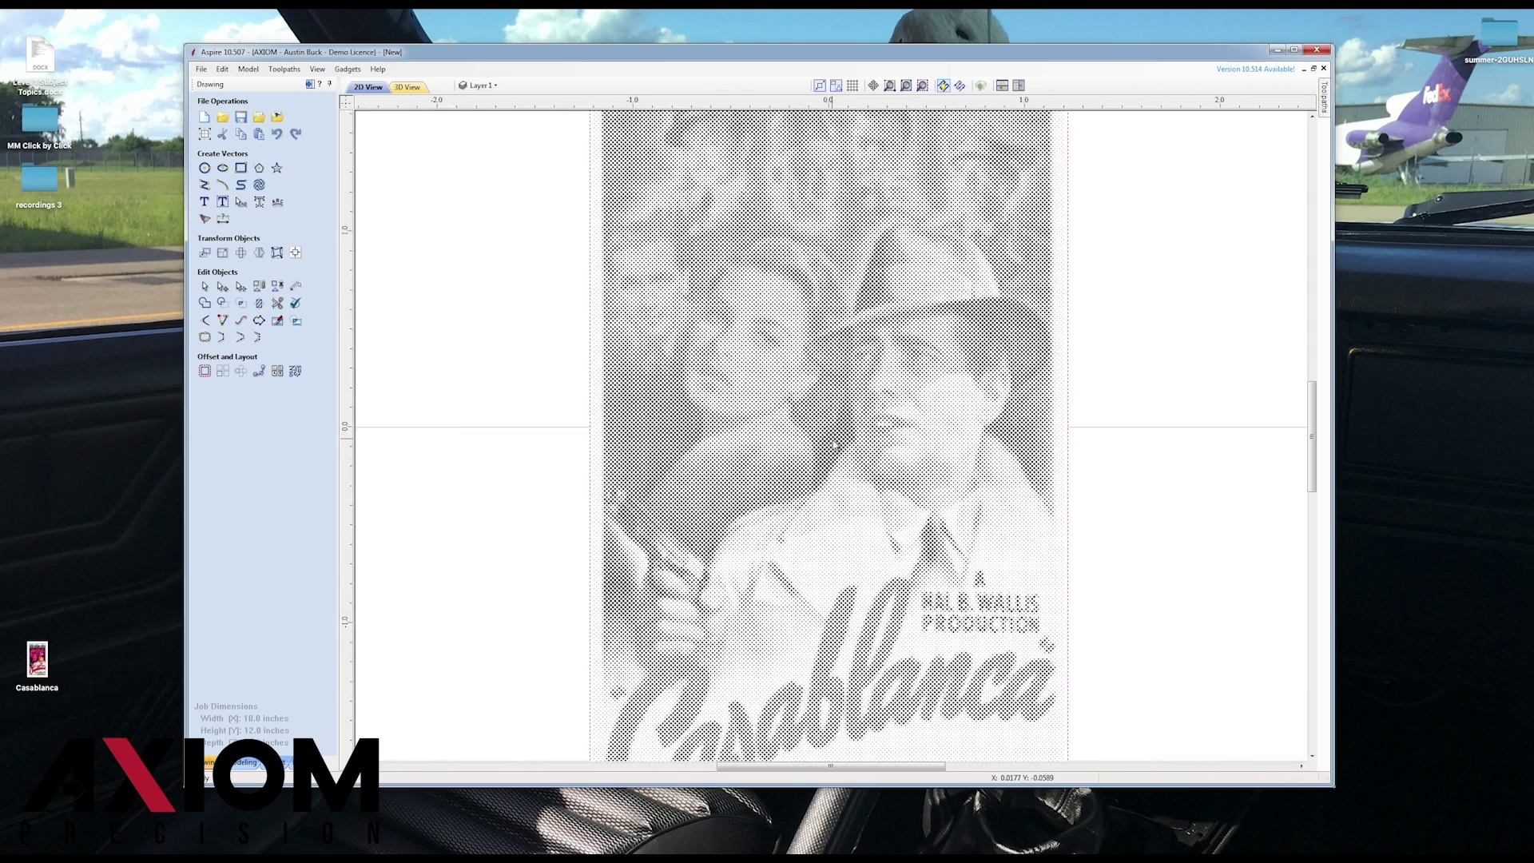
pyautogui.scroll(8, 833, 441)
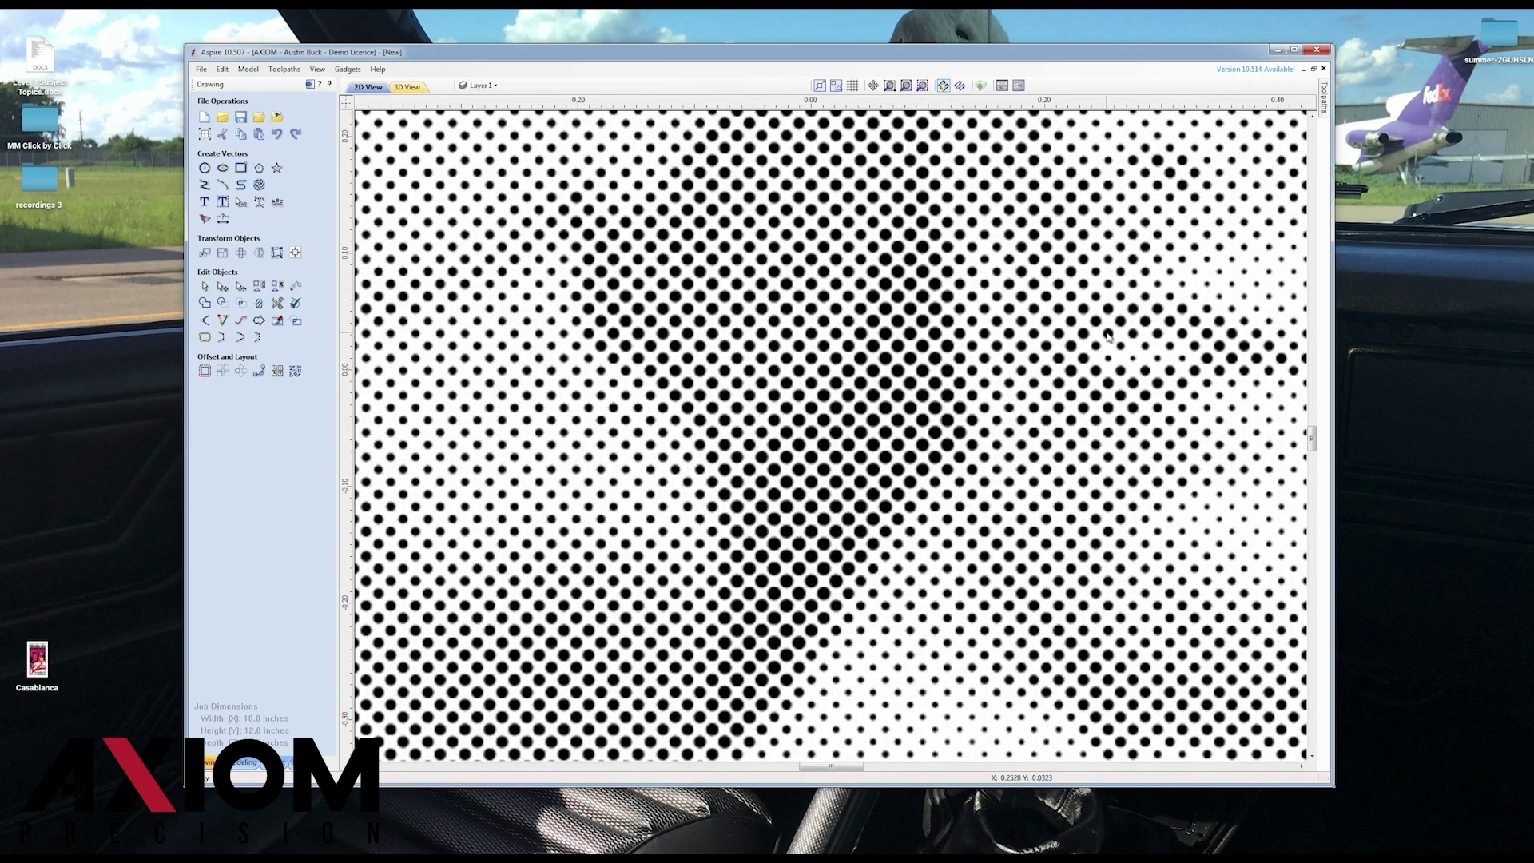
pyautogui.moveTo(1106, 336); pyautogui.dragTo(679, 589, button='middle')
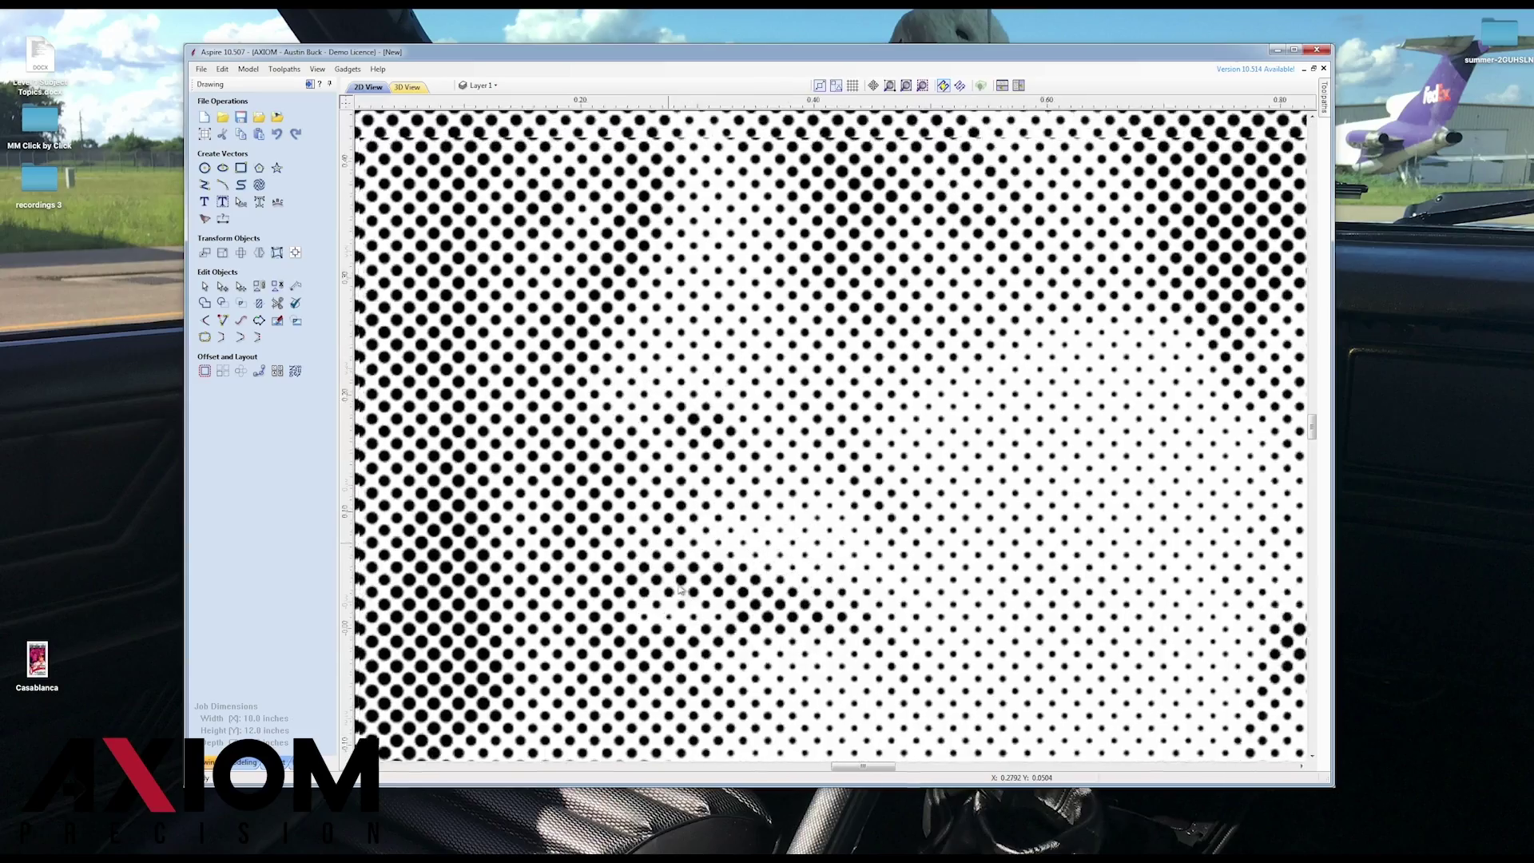
pyautogui.scroll(-5, 715, 382)
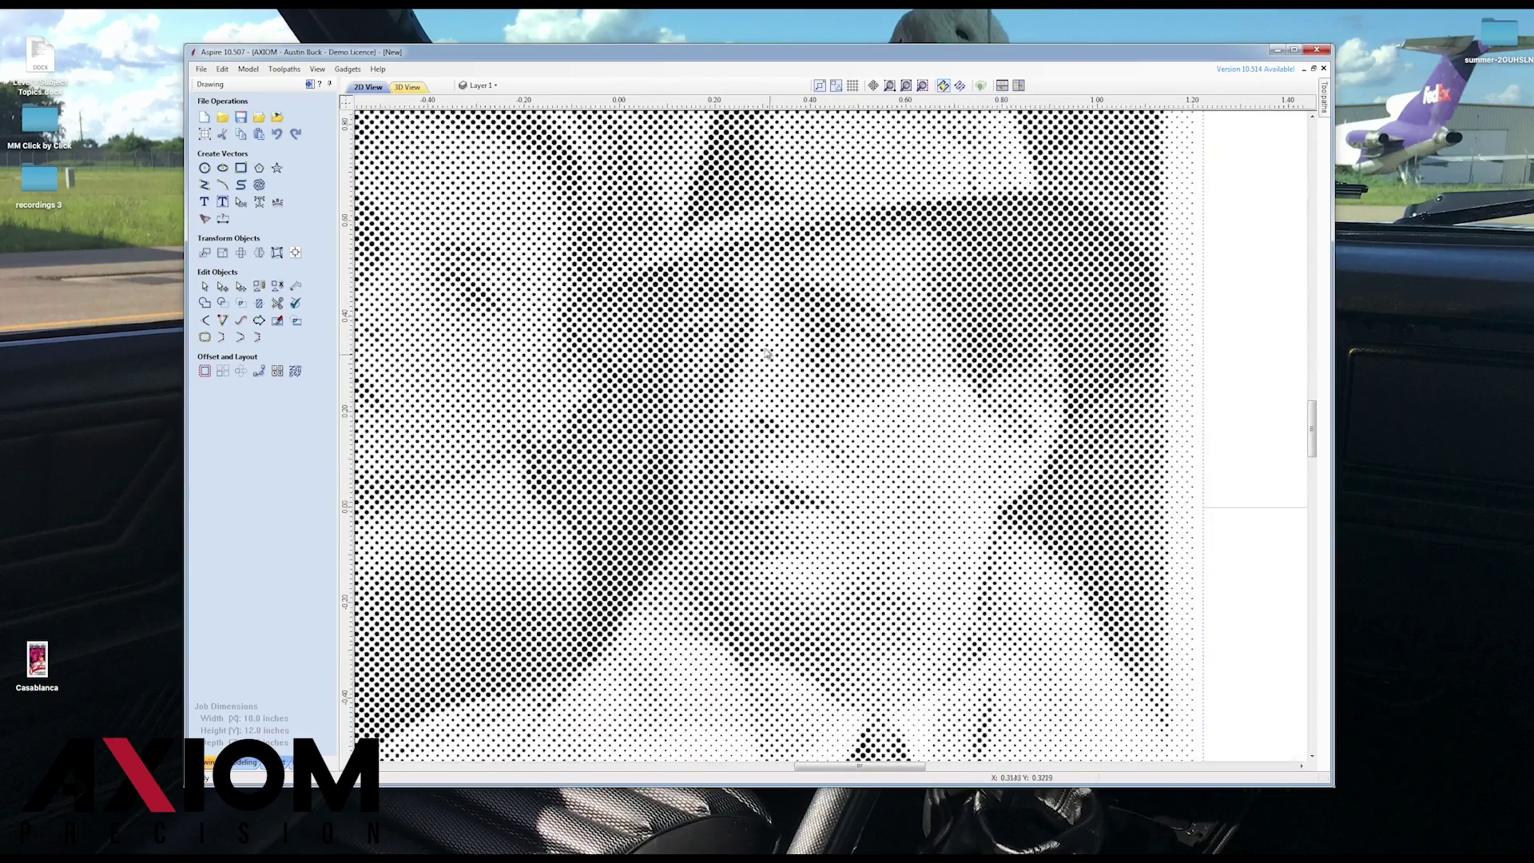
pyautogui.scroll(-3, 766, 351)
pyautogui.scroll(4, 840, 238)
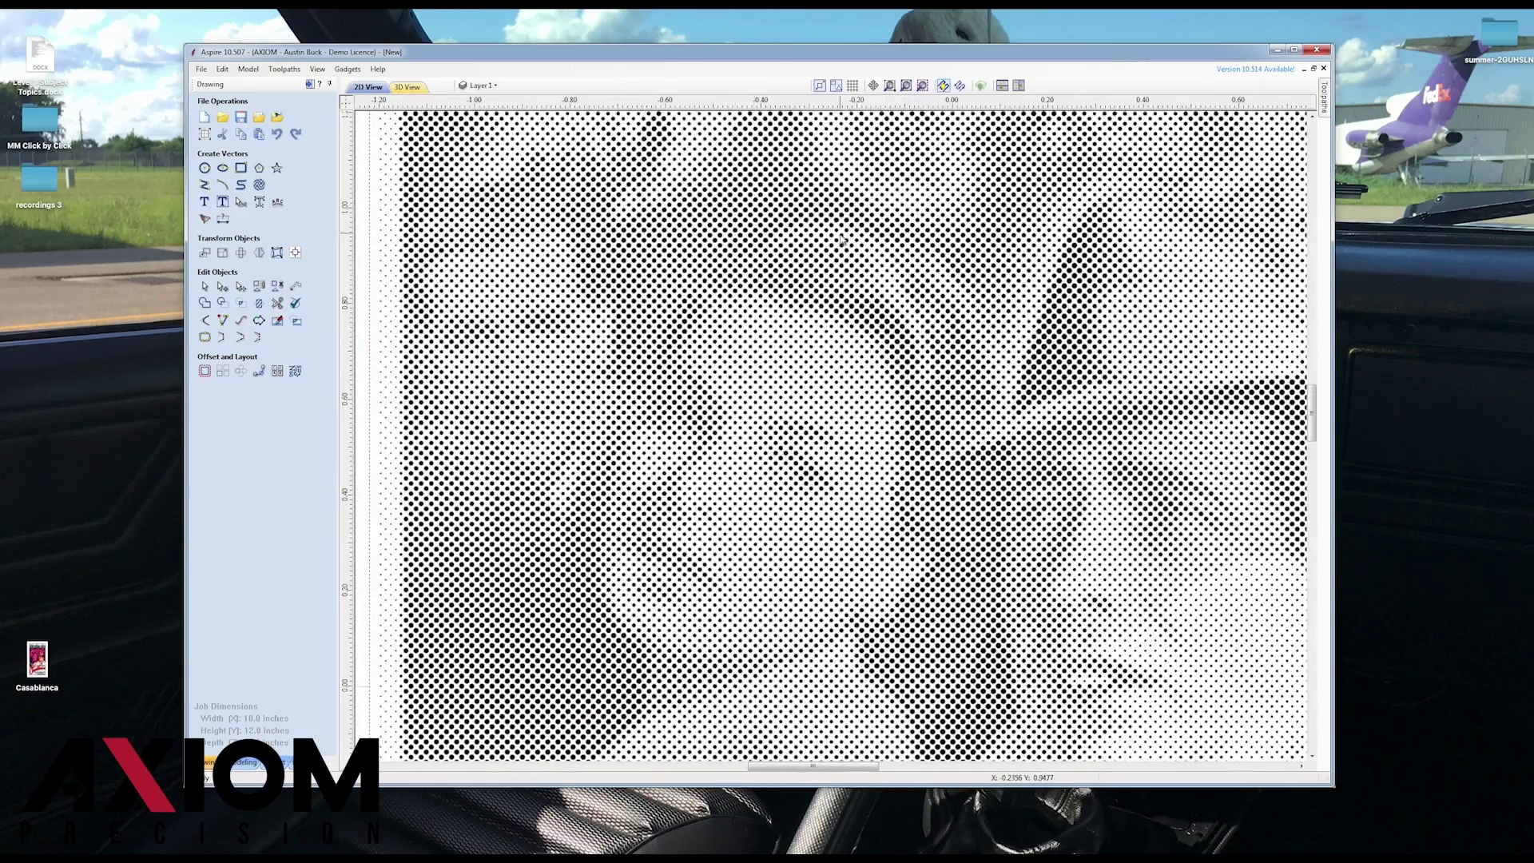
pyautogui.scroll(-5, 840, 237)
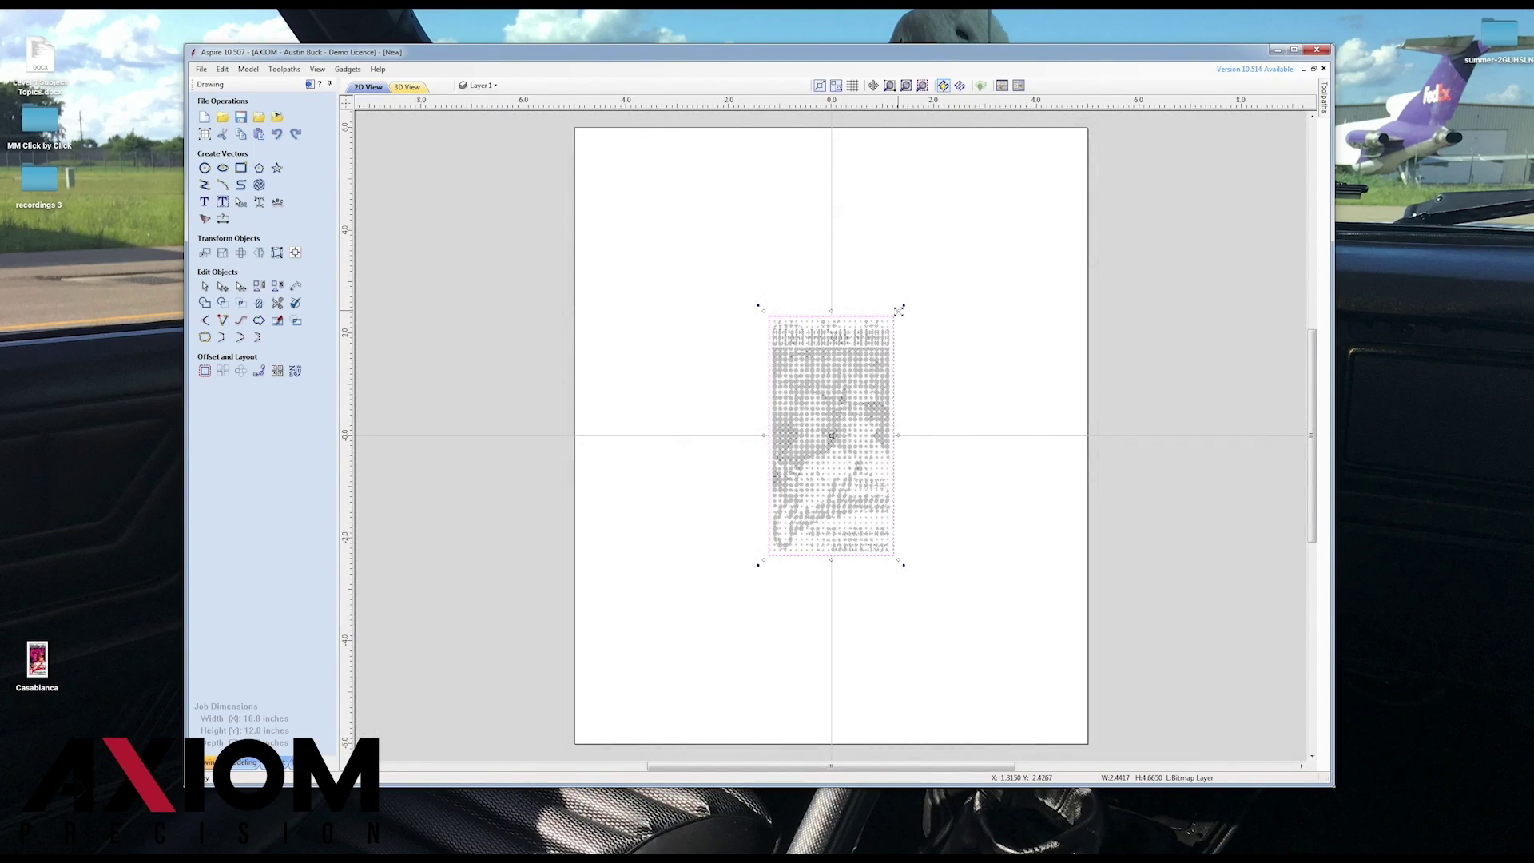
pyautogui.moveTo(899, 310); pyautogui.dragTo(992, 220)
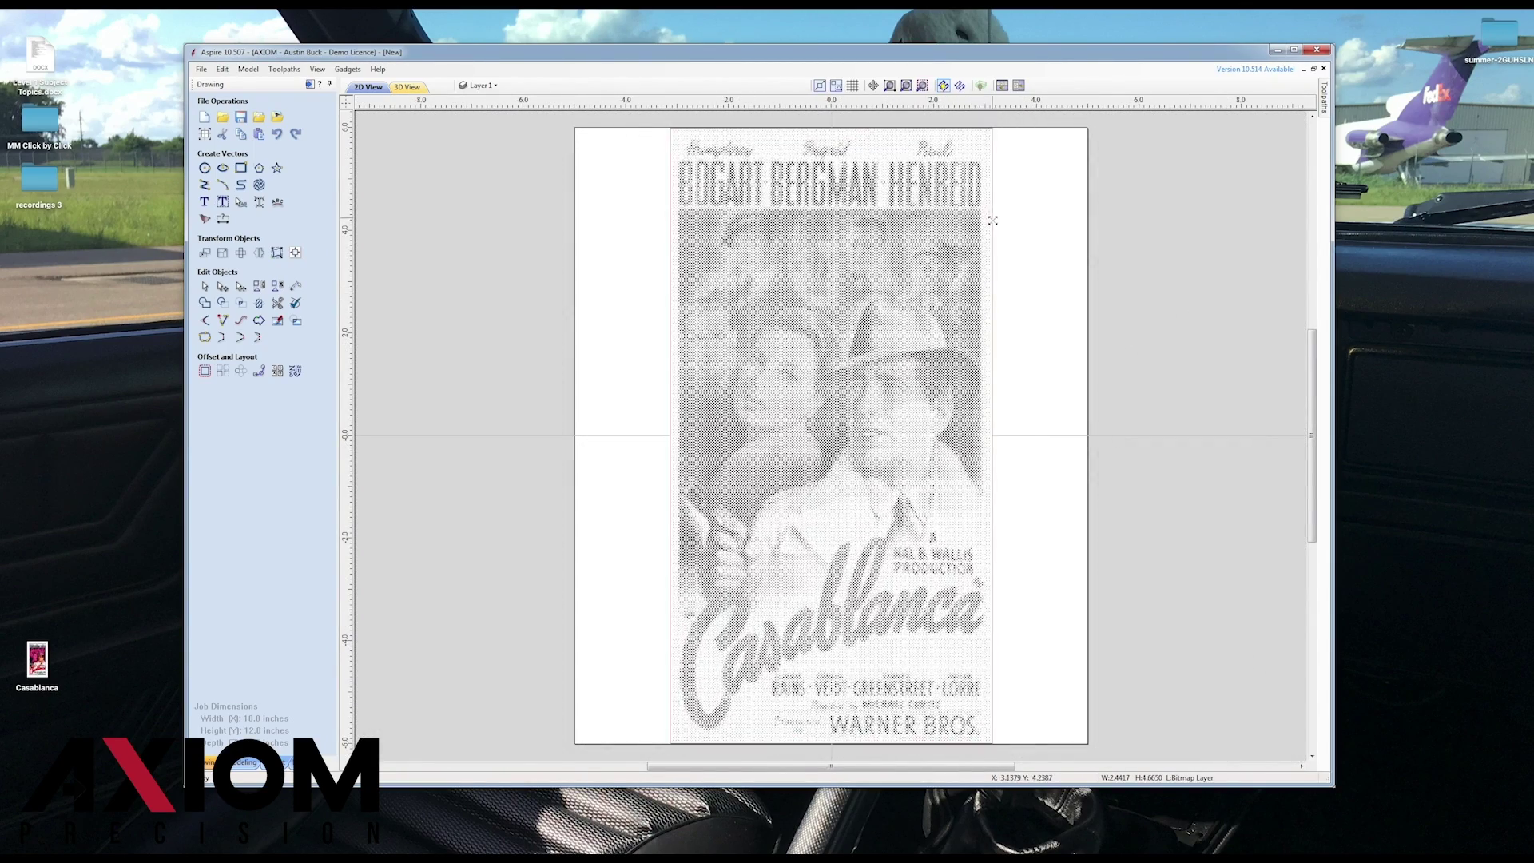
pyautogui.scroll(2, 884, 232)
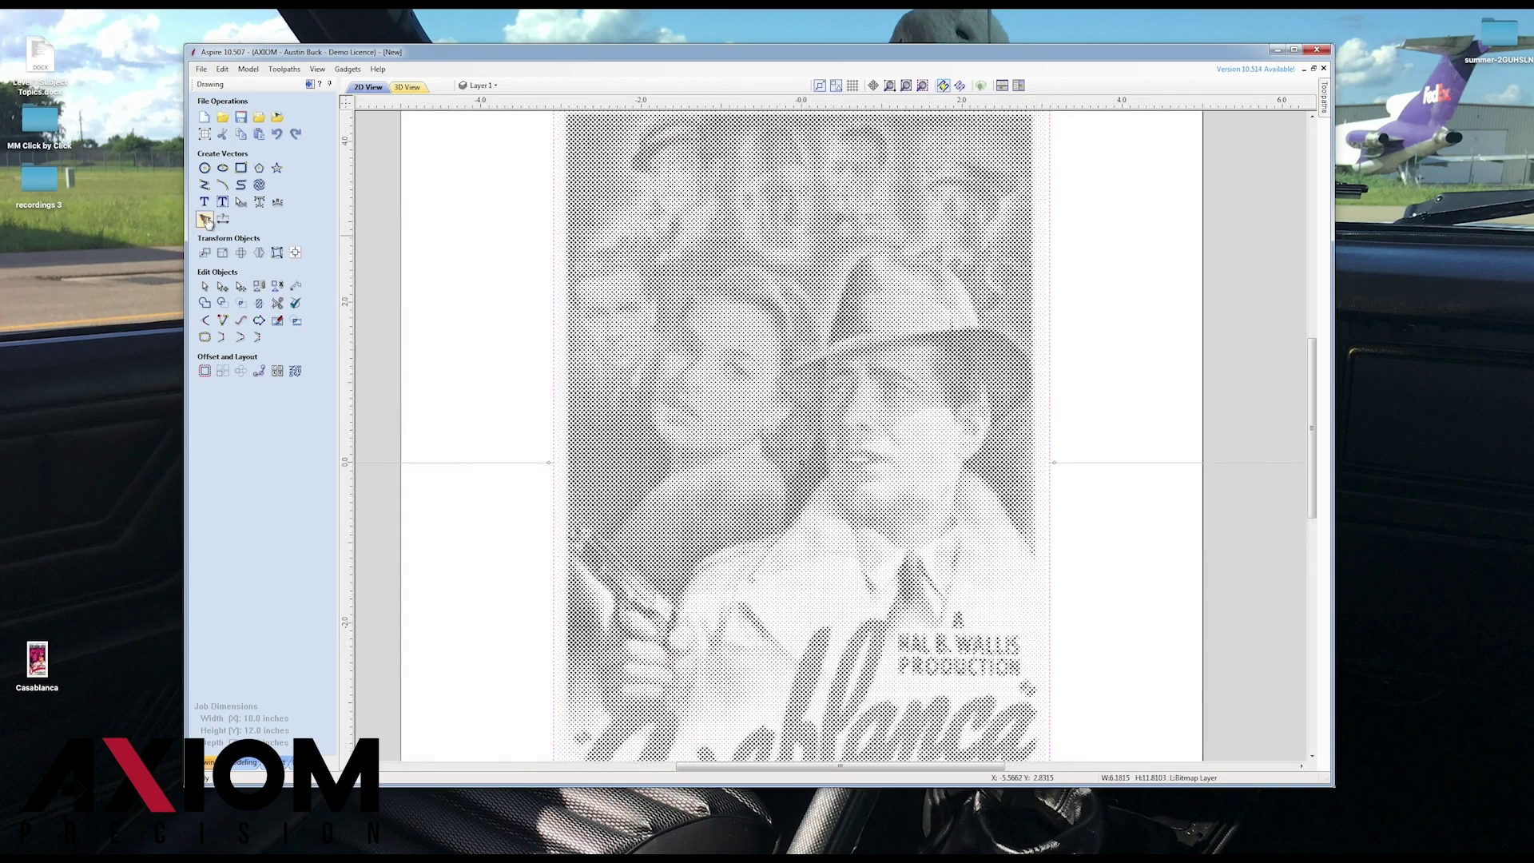
pyautogui.click(205, 219)
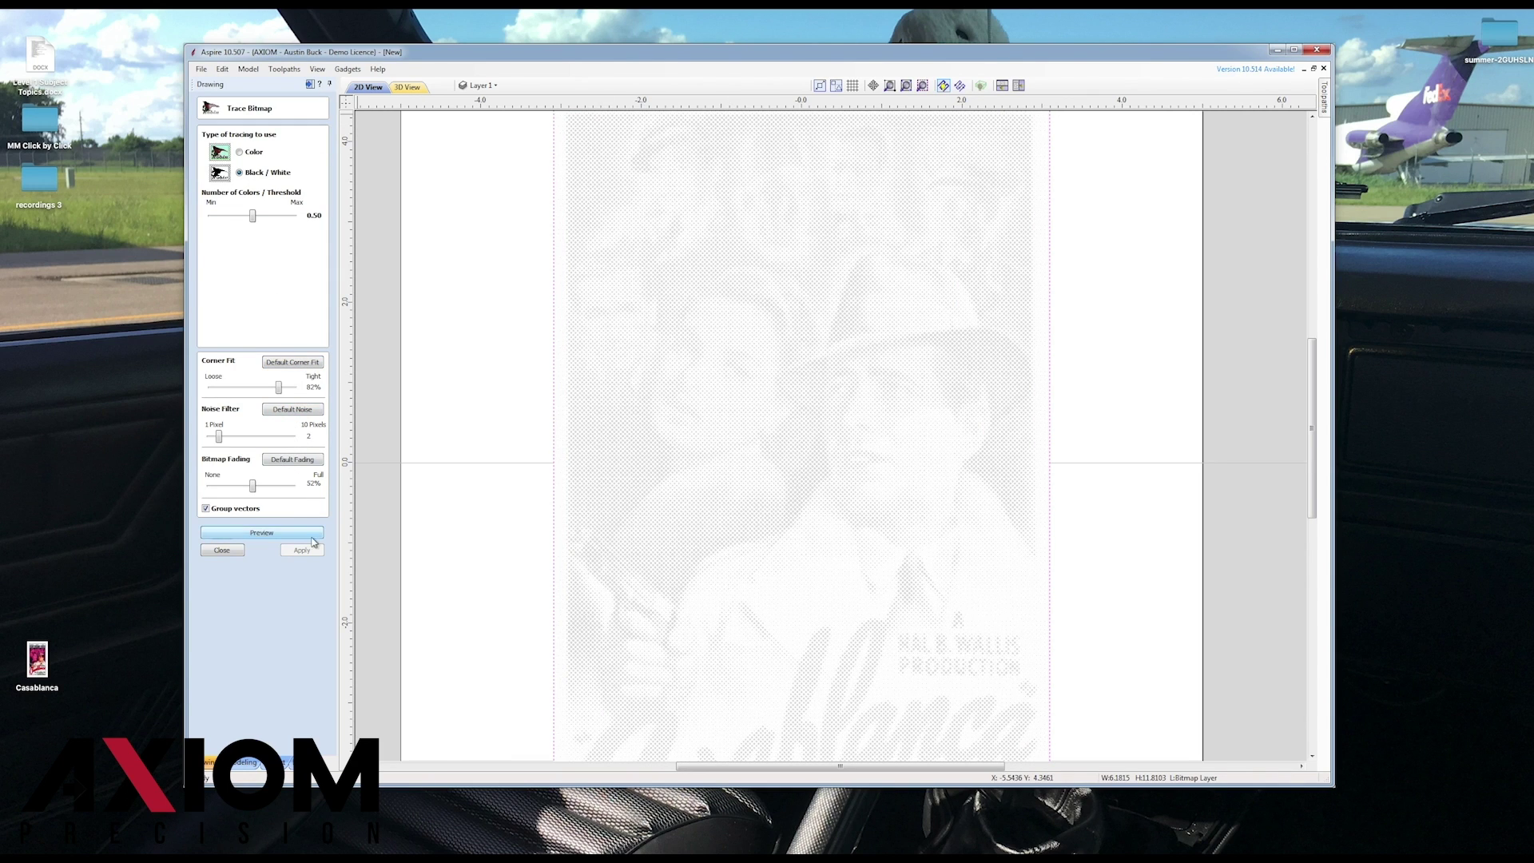
# - Preview the Black/White trace at threshold 0.50, inspect the halftone dots, and apply it
pyautogui.click(271, 533)
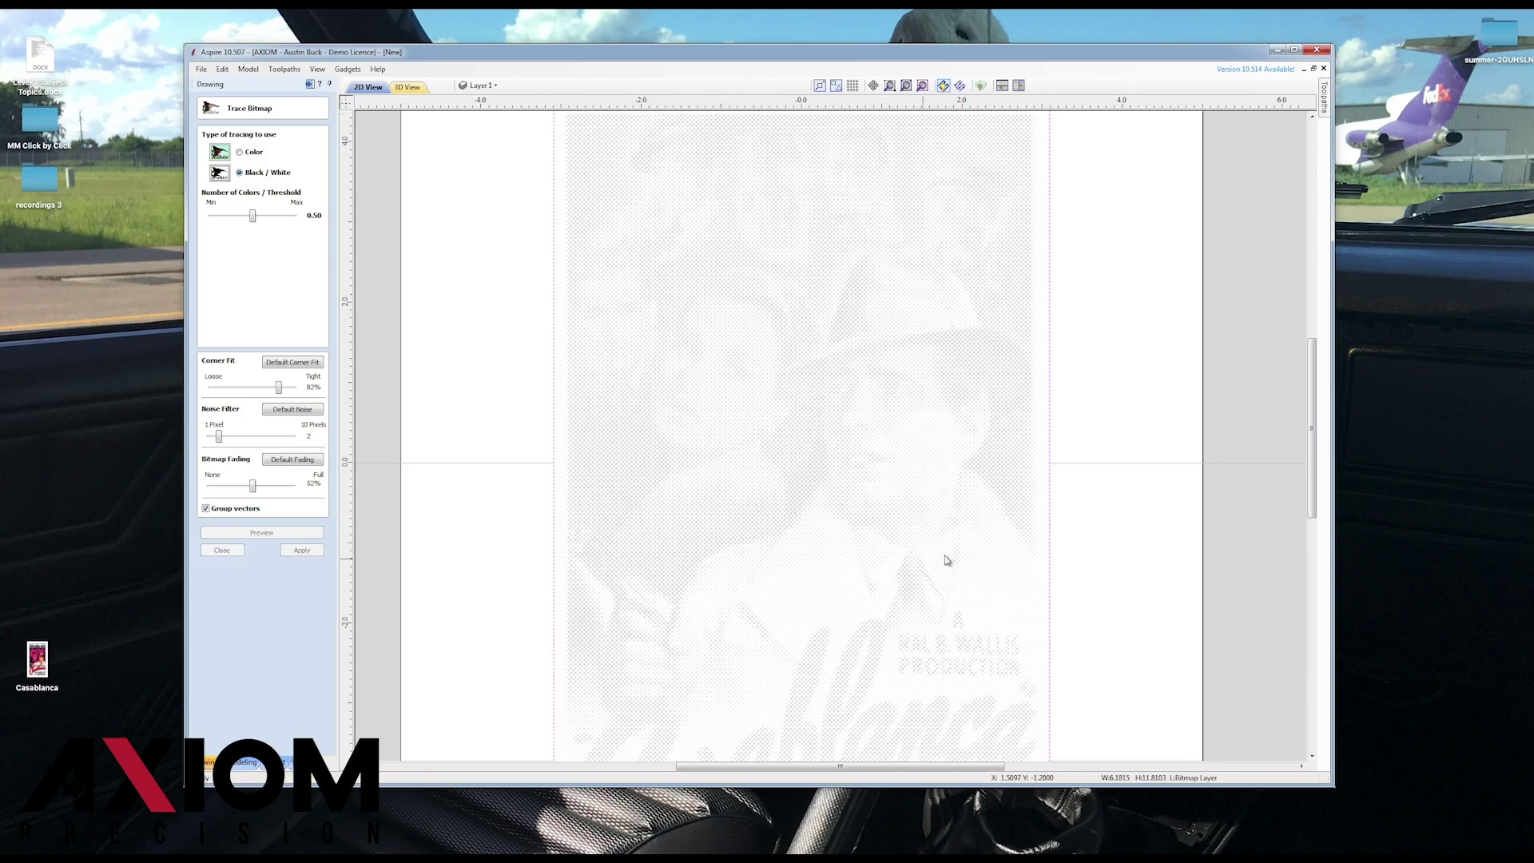
pyautogui.scroll(8, 813, 530)
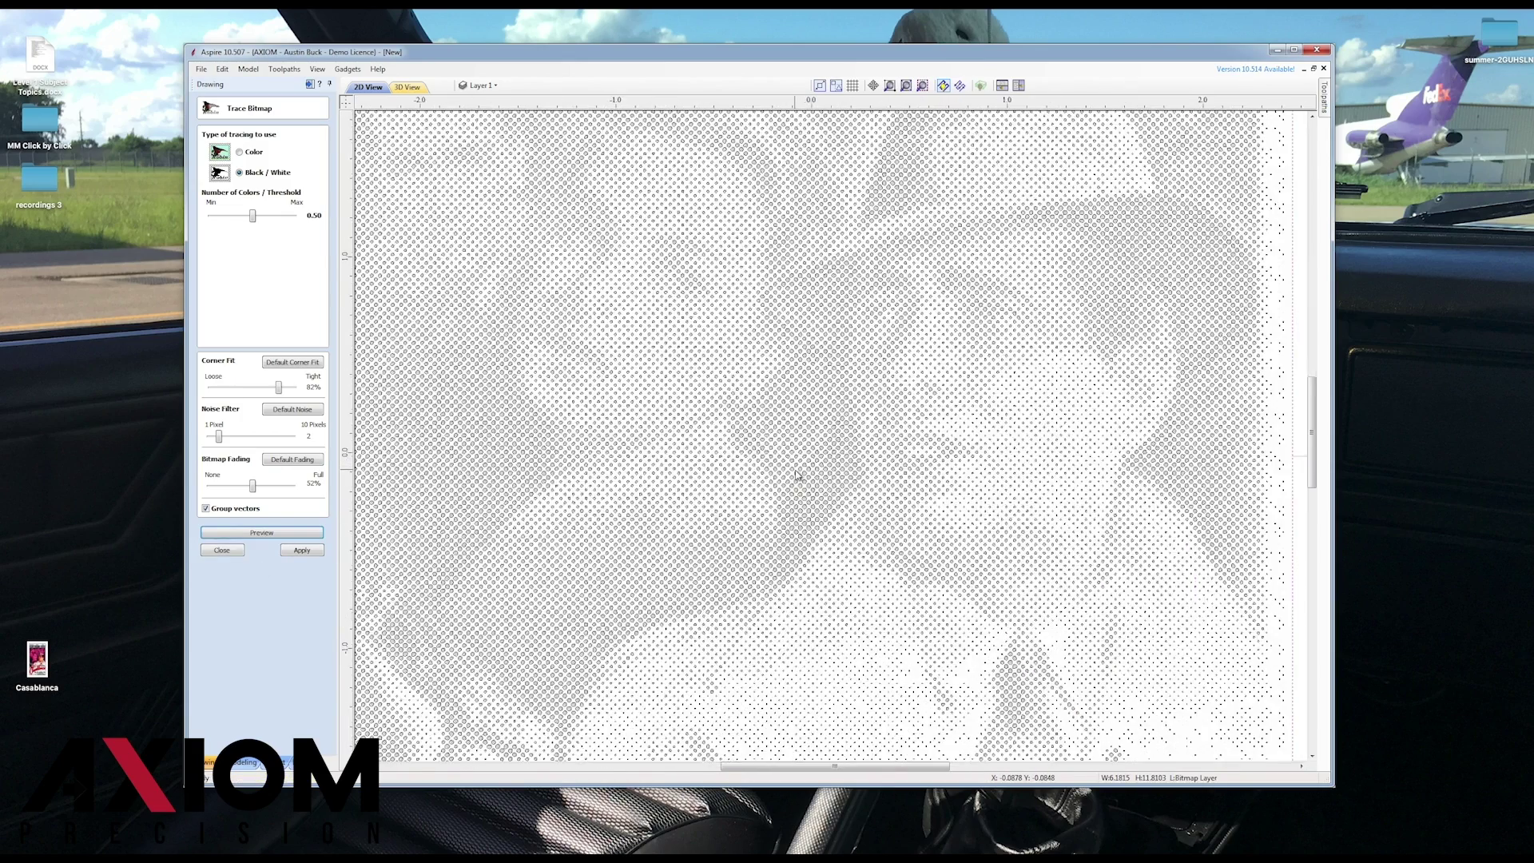
pyautogui.scroll(-8, 795, 475)
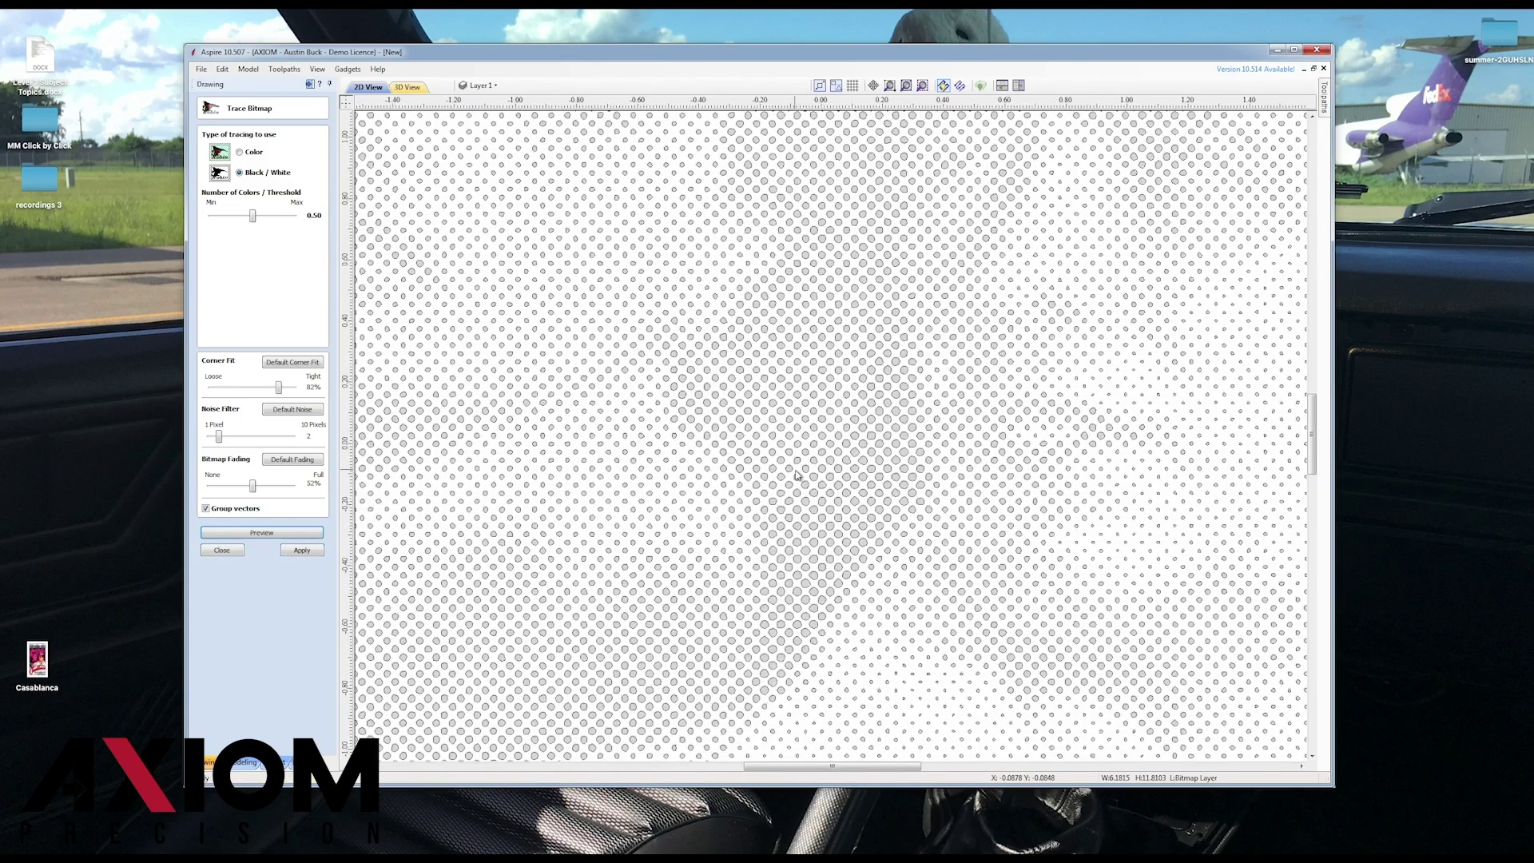
pyautogui.scroll(2, 789, 266)
pyautogui.scroll(-2, 790, 266)
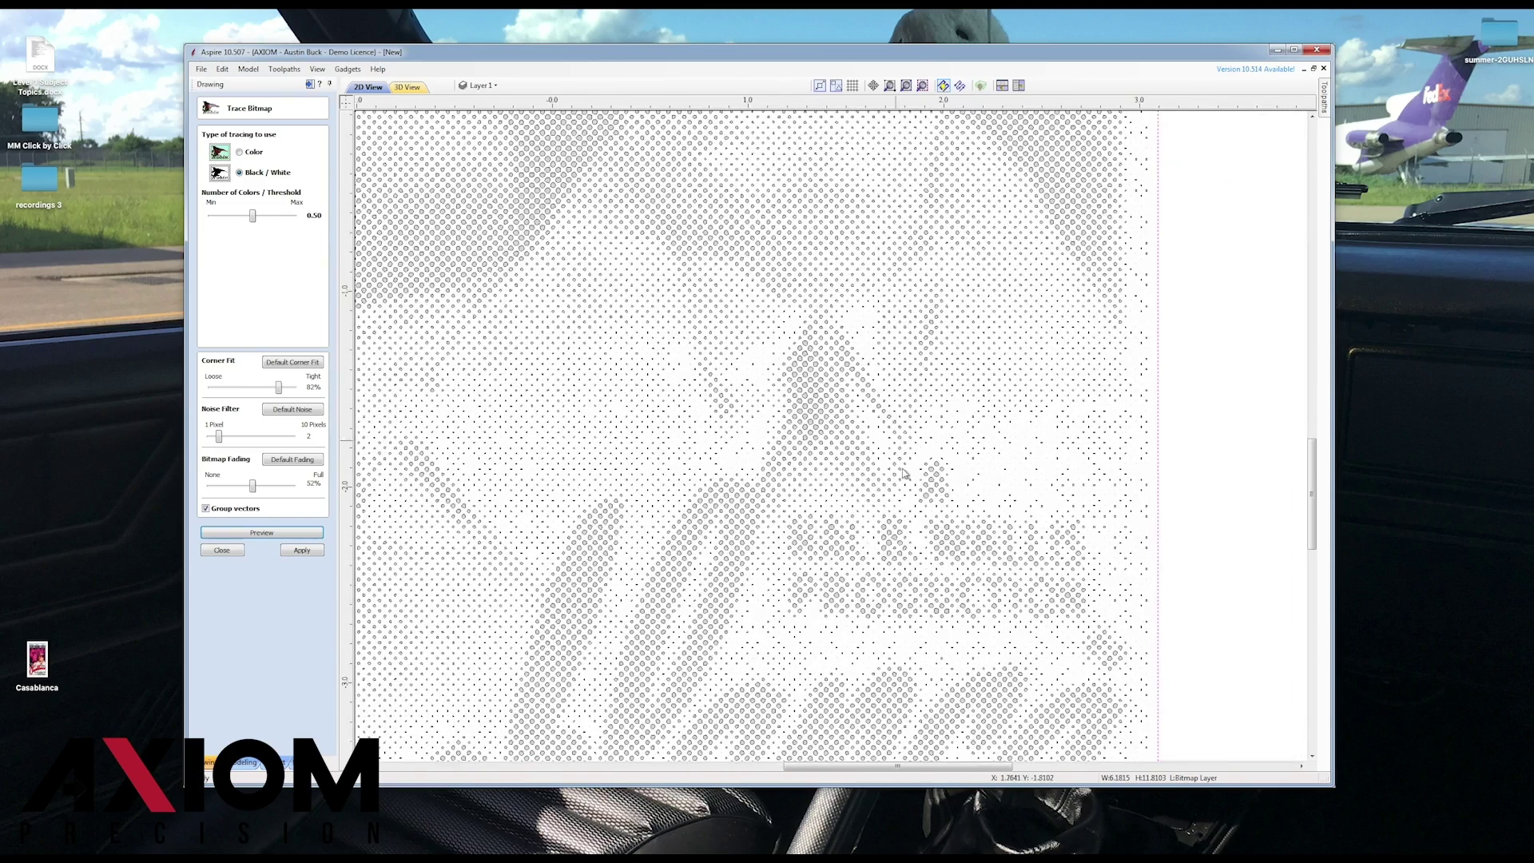
pyautogui.scroll(-1, 901, 582)
pyautogui.scroll(-3, 987, 384)
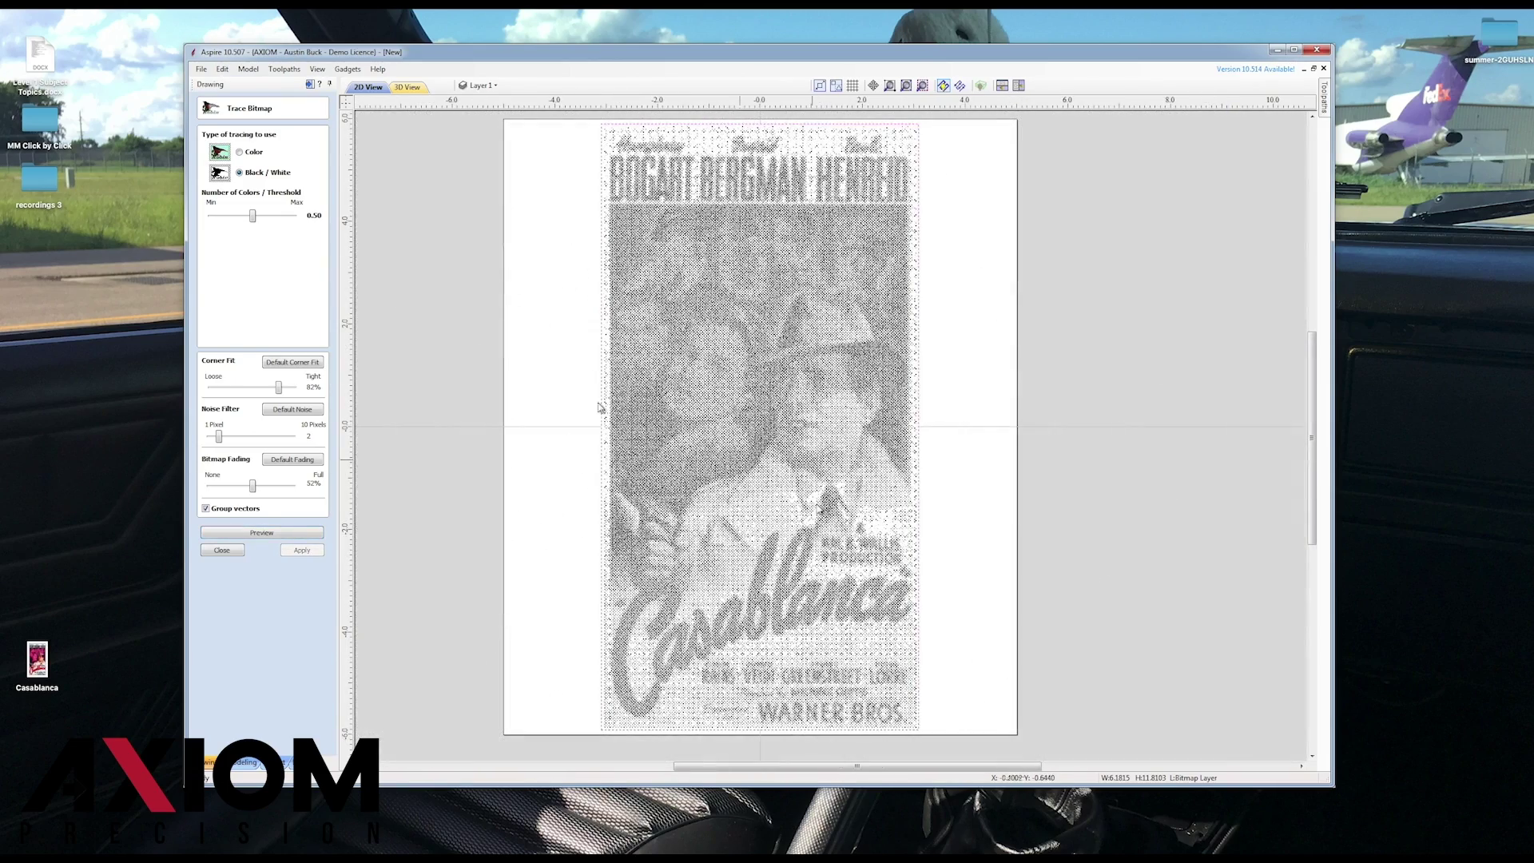
pyautogui.click(222, 550)
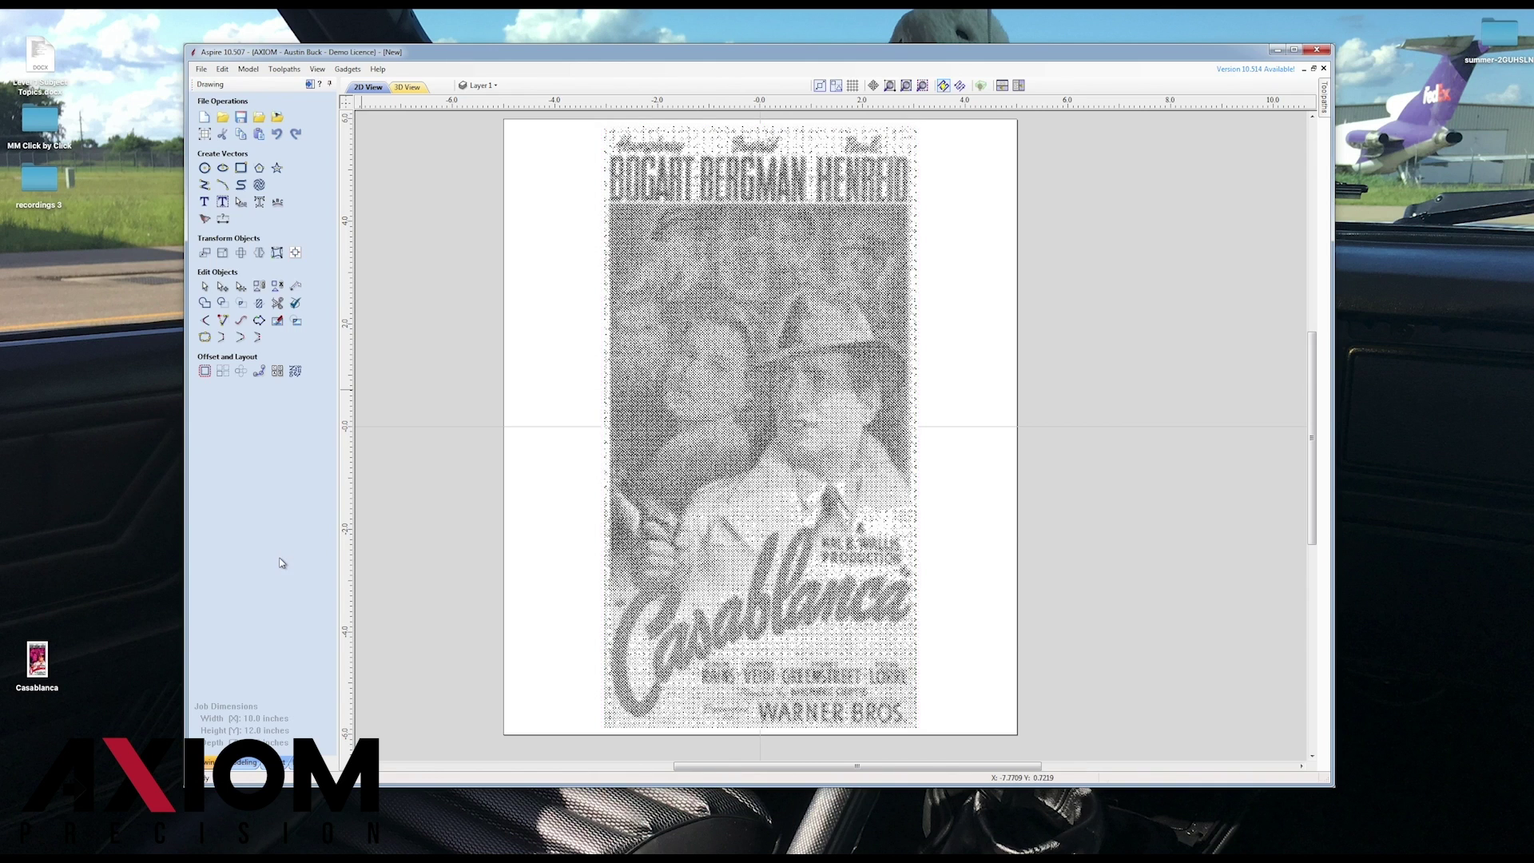
# - Select the traced poster vectors and create a Quick Engrave toolpath with a 45° fill hatch
pyautogui.click(770, 375)
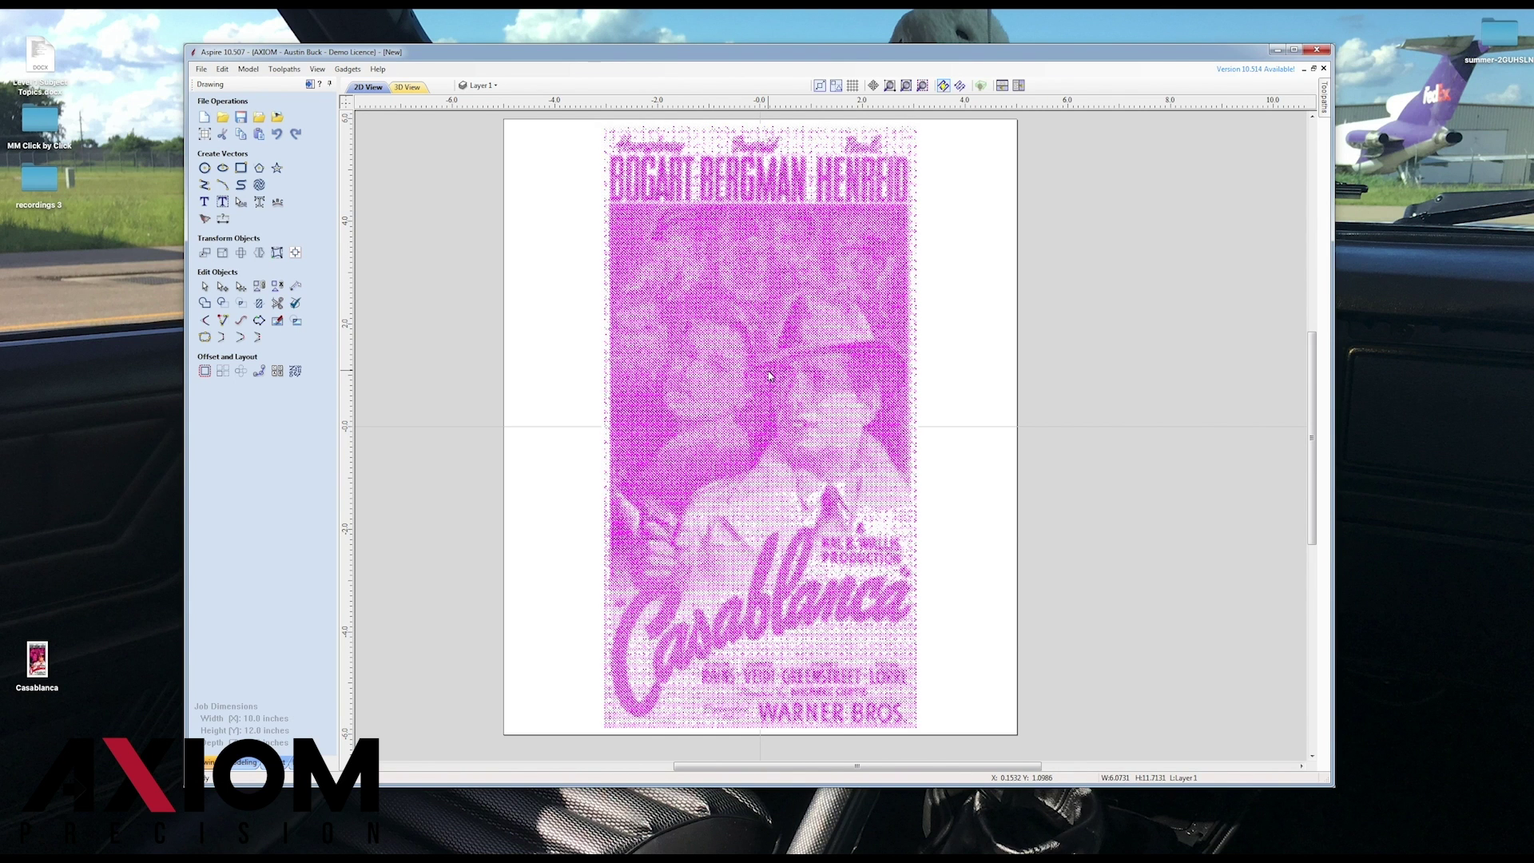
pyautogui.click(1326, 96)
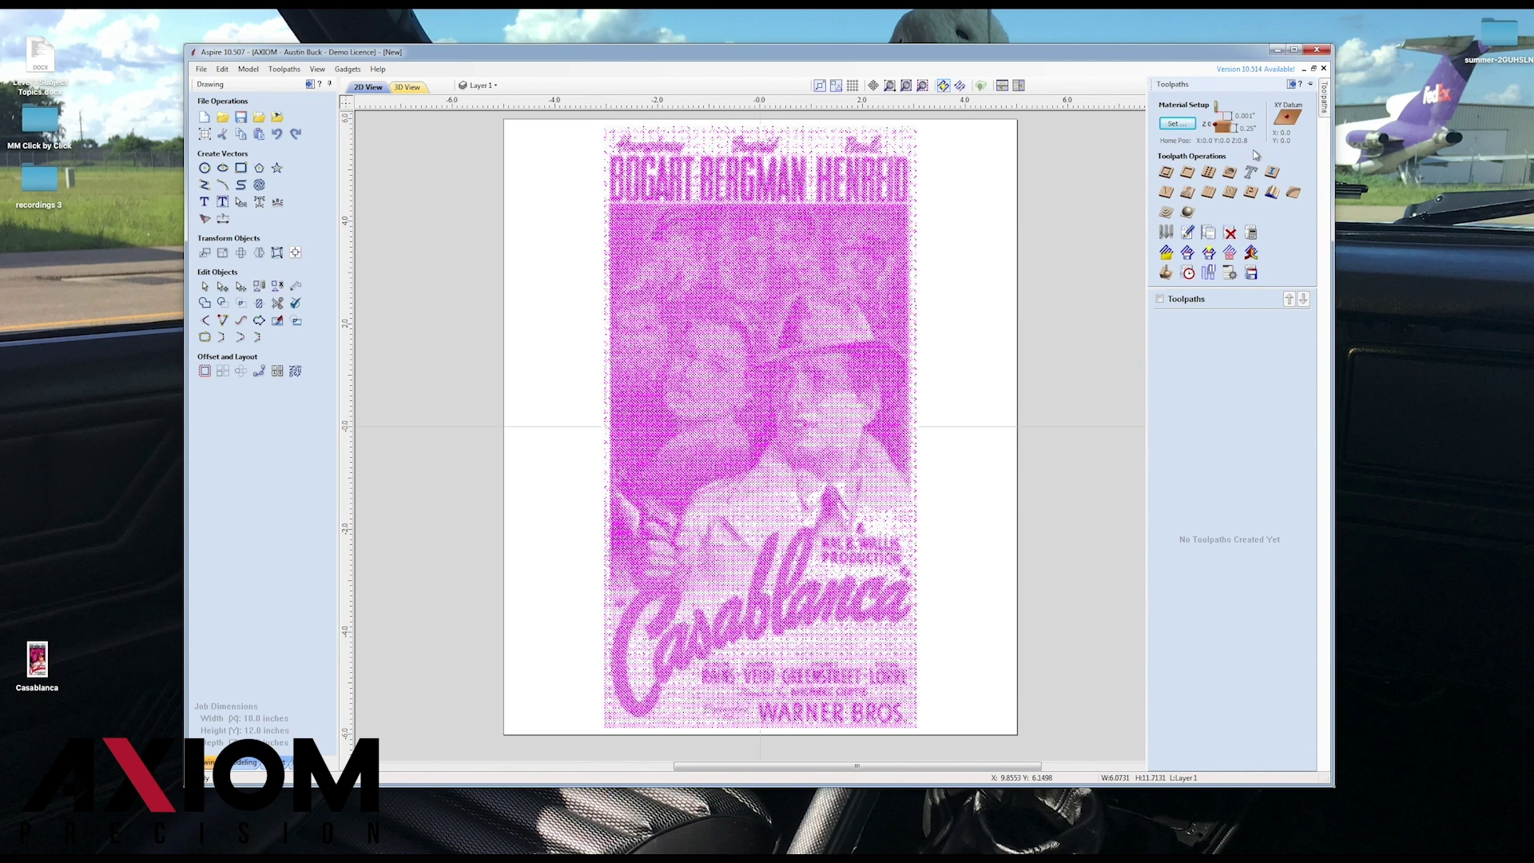
pyautogui.click(1250, 174)
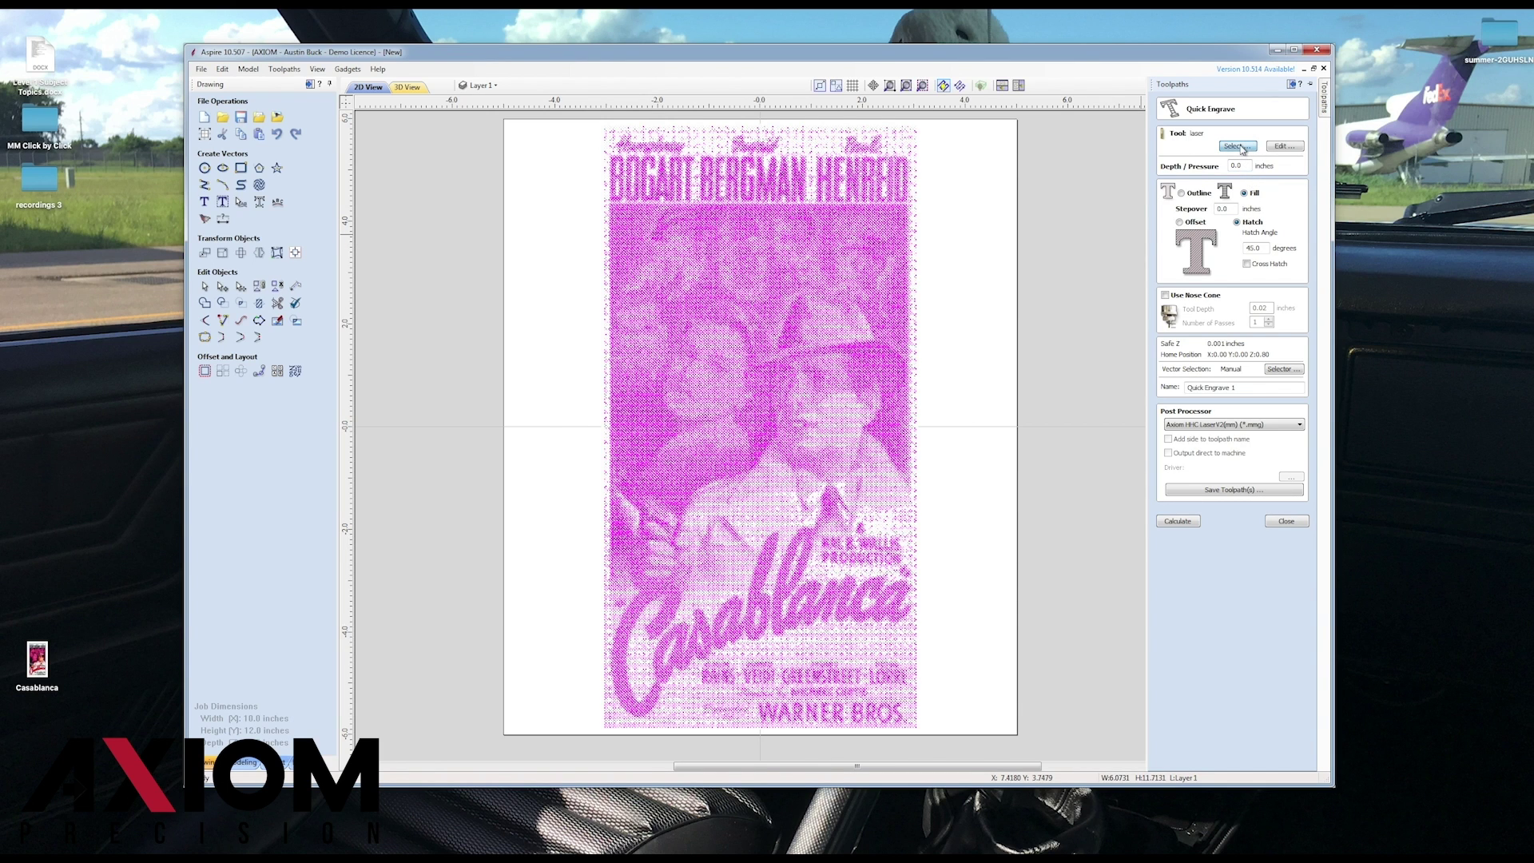
pyautogui.click(1237, 146)
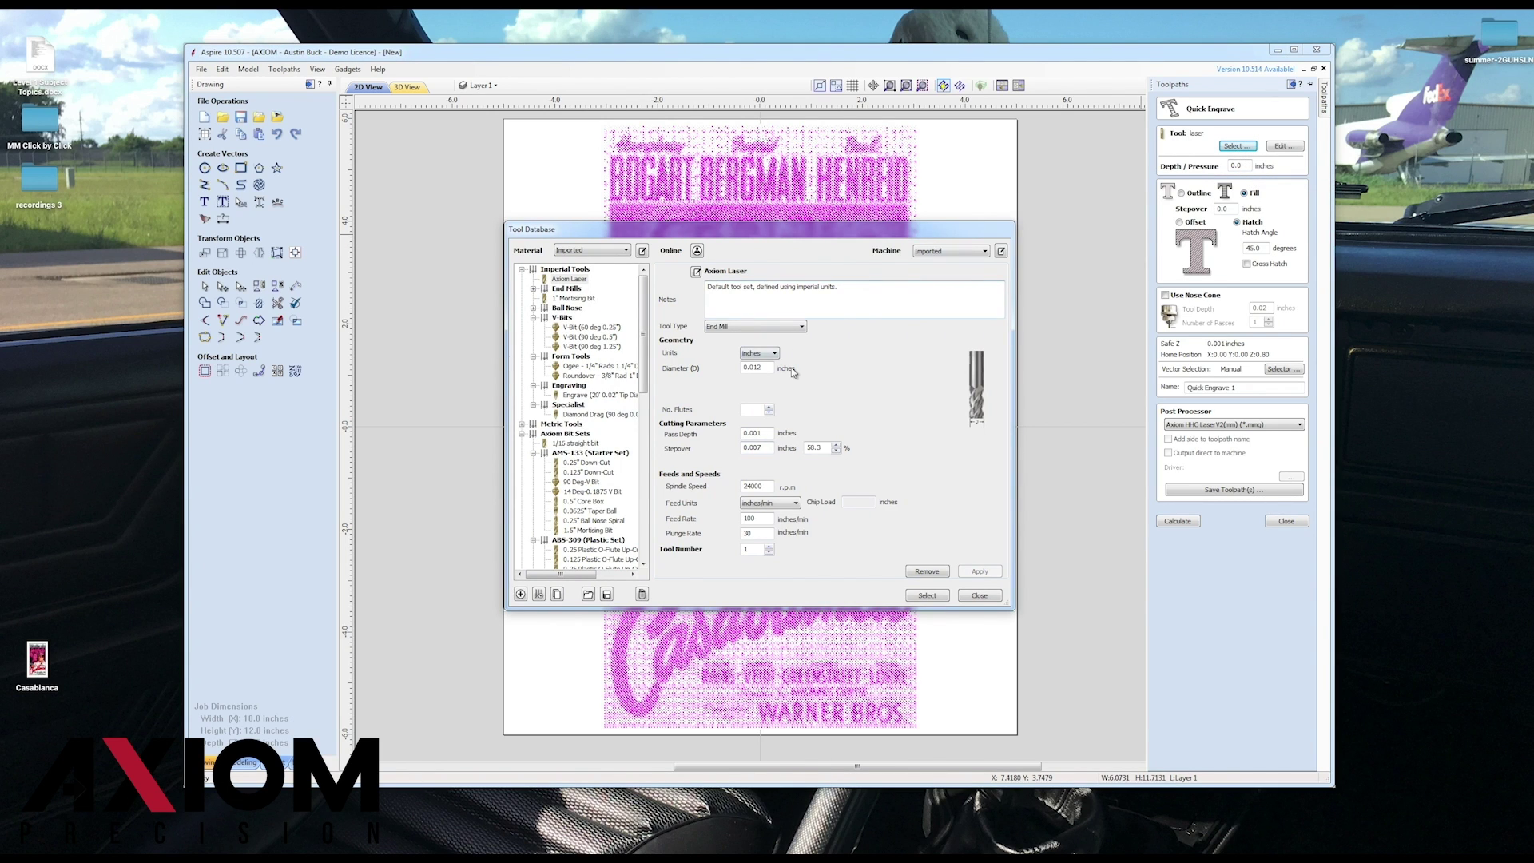
# - Choose Axiom Laser as tool number 1 from the Tool Database
pyautogui.click(577, 281)
pyautogui.write('1')
pyautogui.click(927, 596)
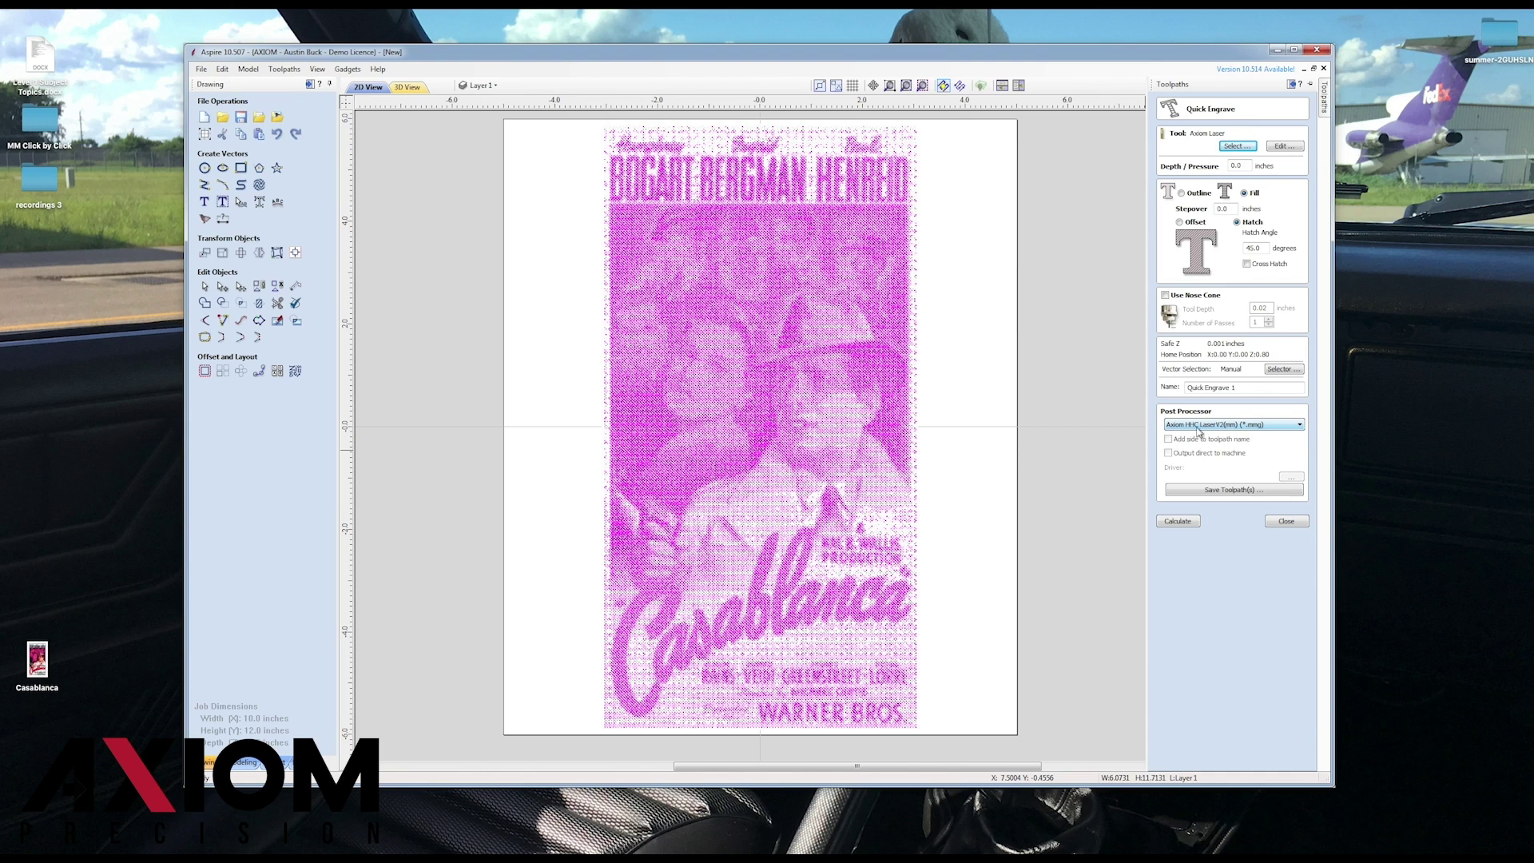
# - Calculate Quick Engrave 1 to show the halftone poster engraved on the wooden block
pyautogui.click(1188, 524)
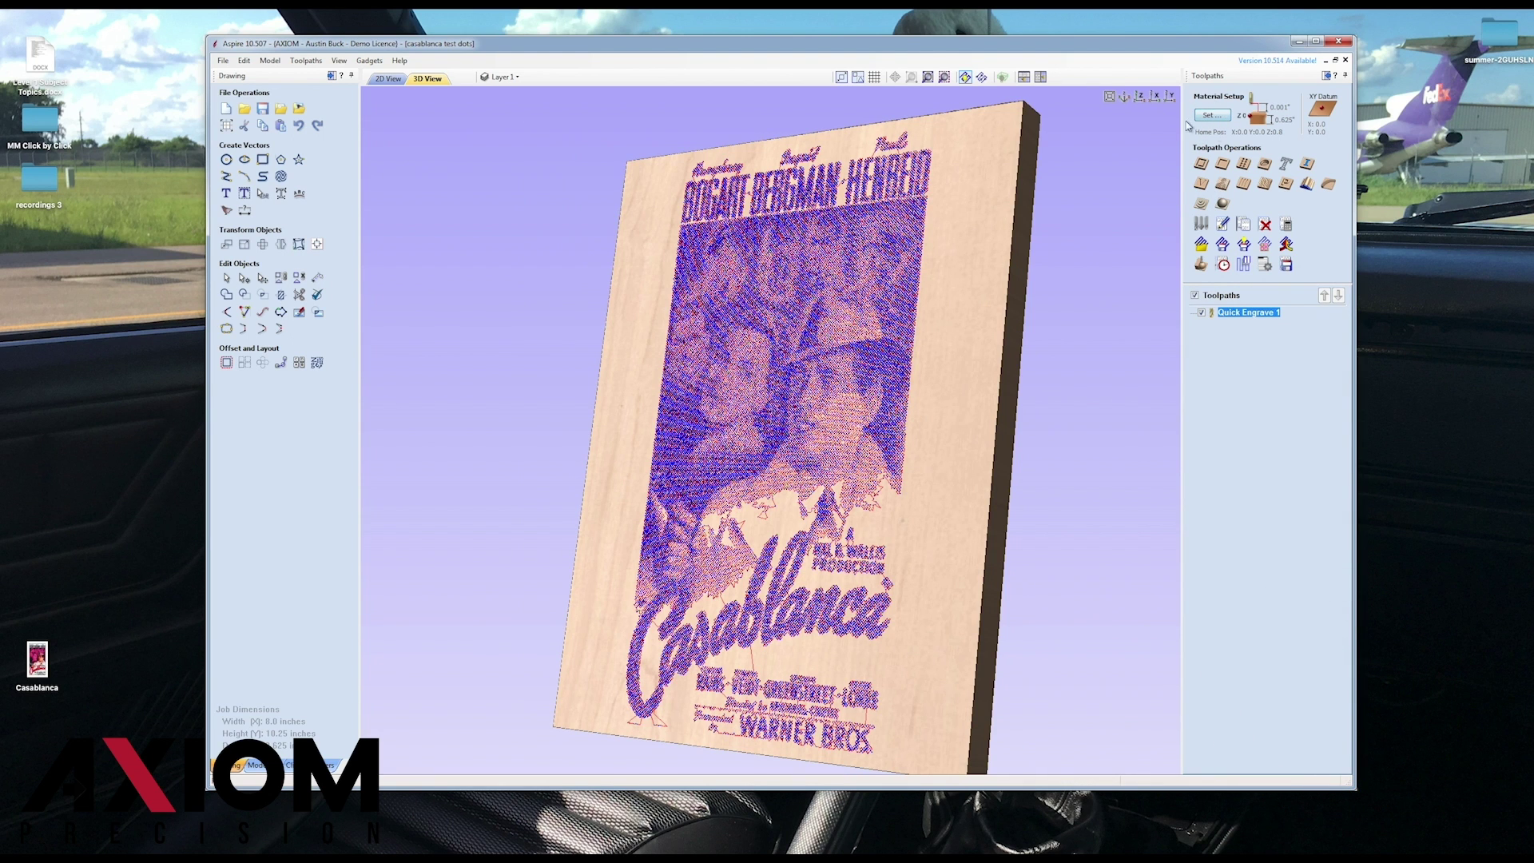
pyautogui.click(1217, 116)
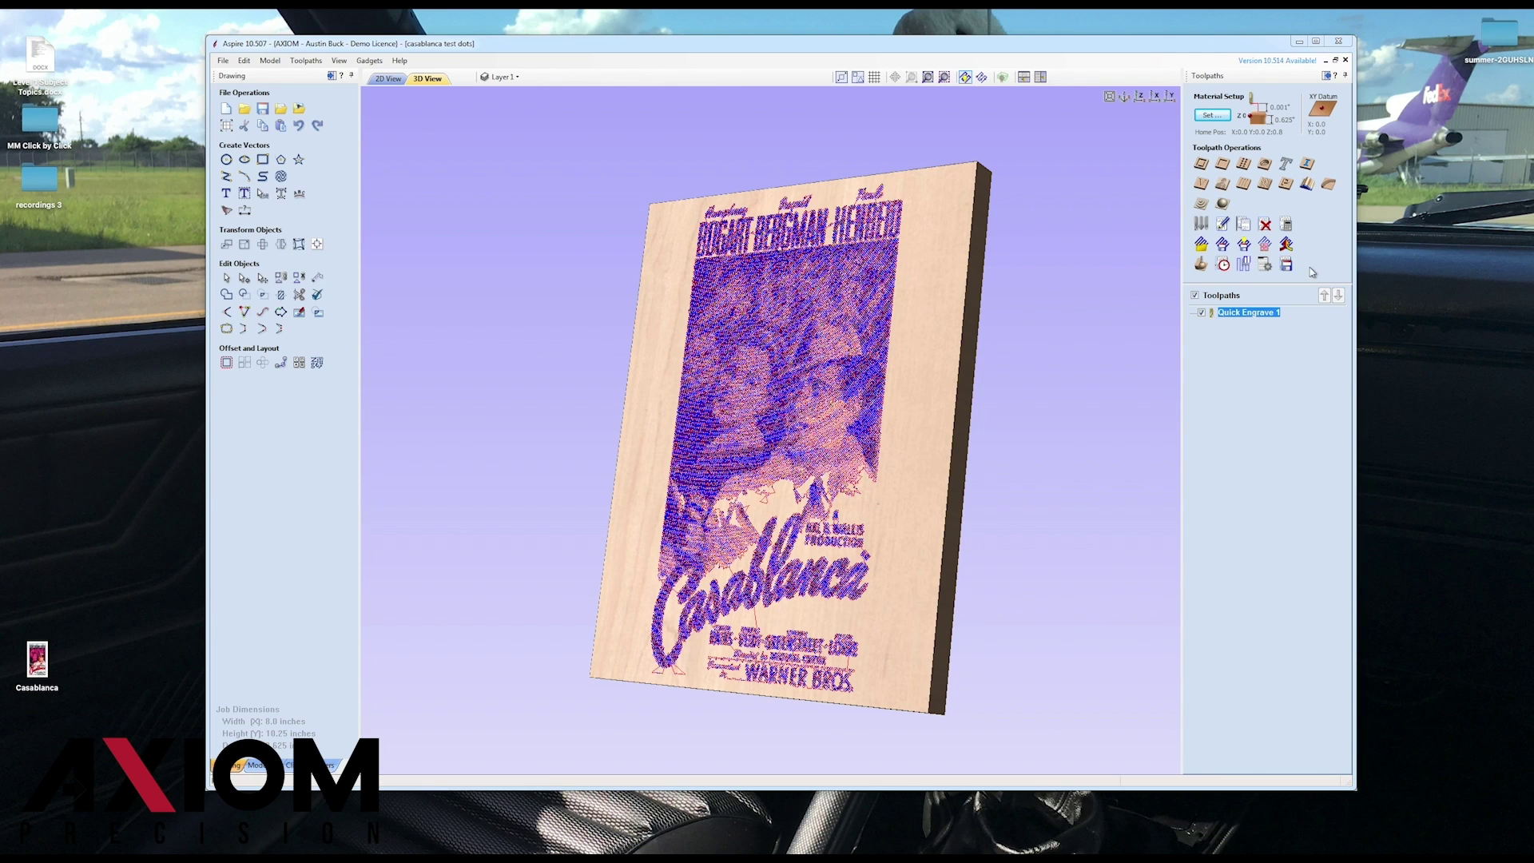
pyautogui.click(1286, 265)
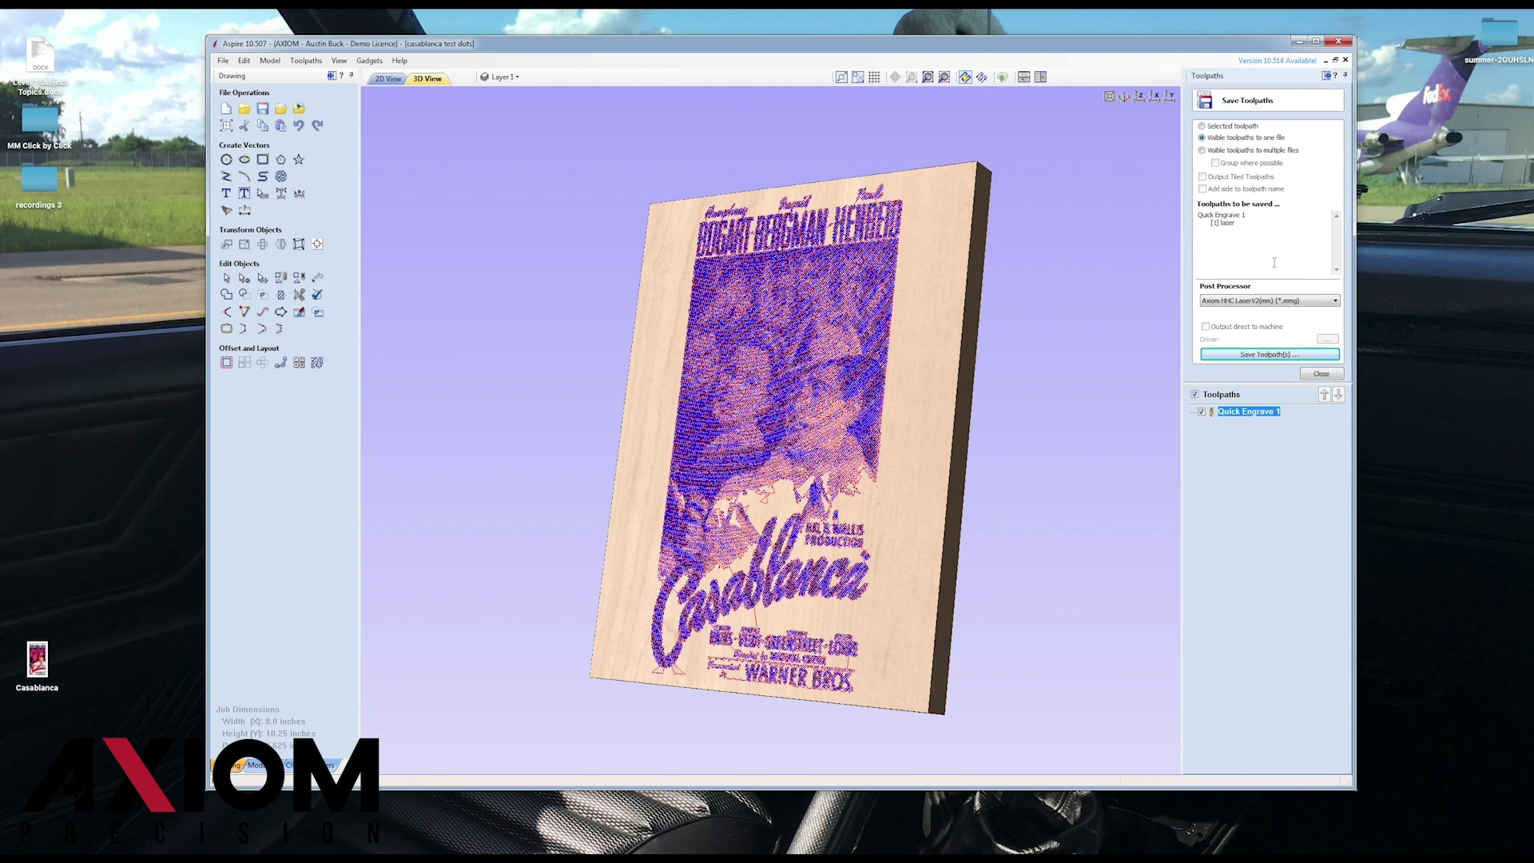
# - Save the toolpath using the Axiom HHC LaserV2(mm) post processor
pyautogui.click(1325, 301)
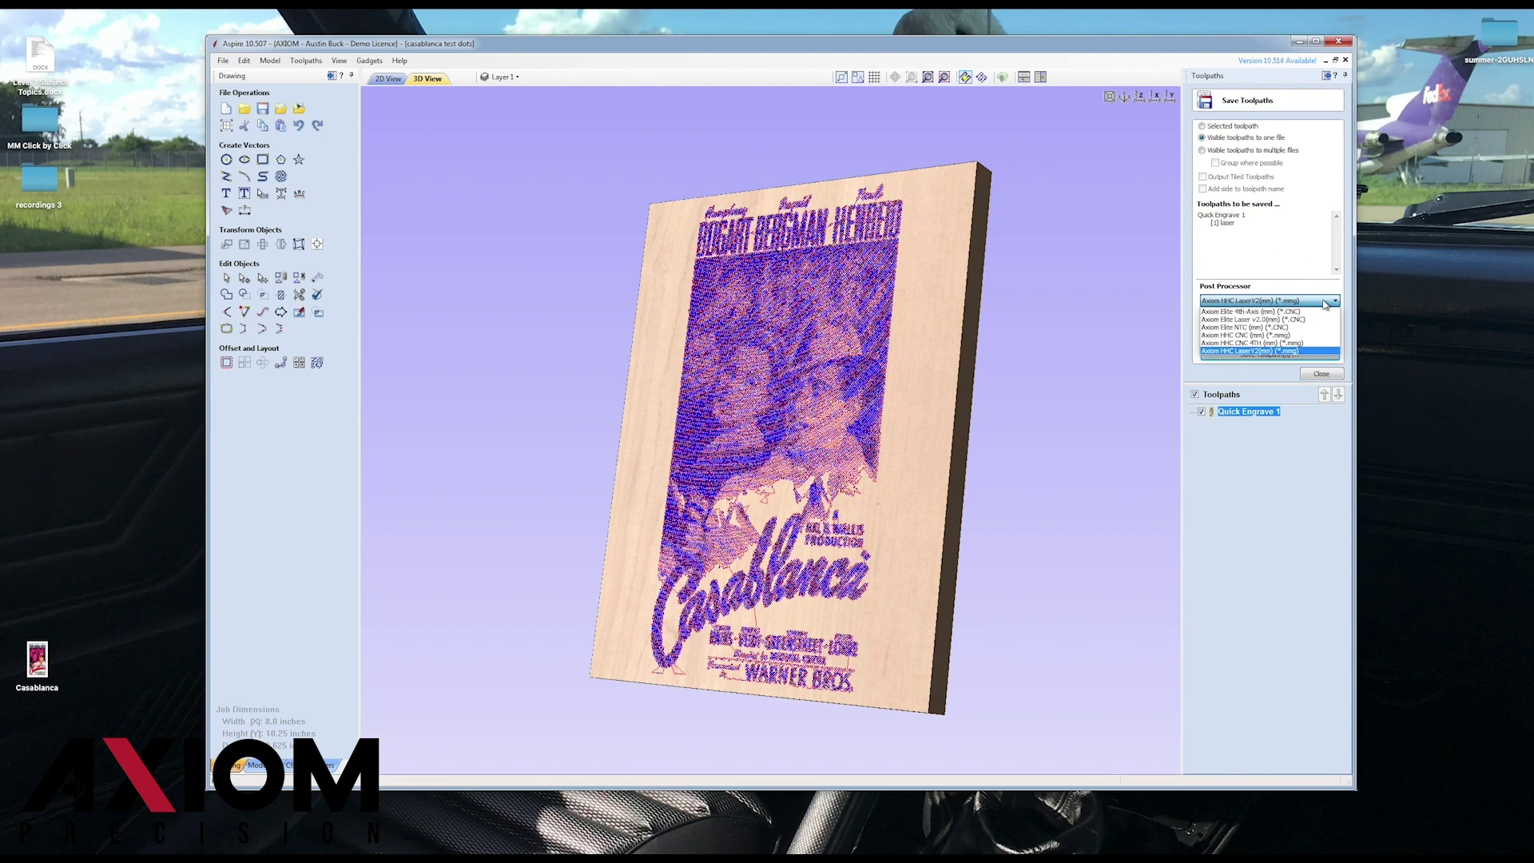
pyautogui.click(1267, 352)
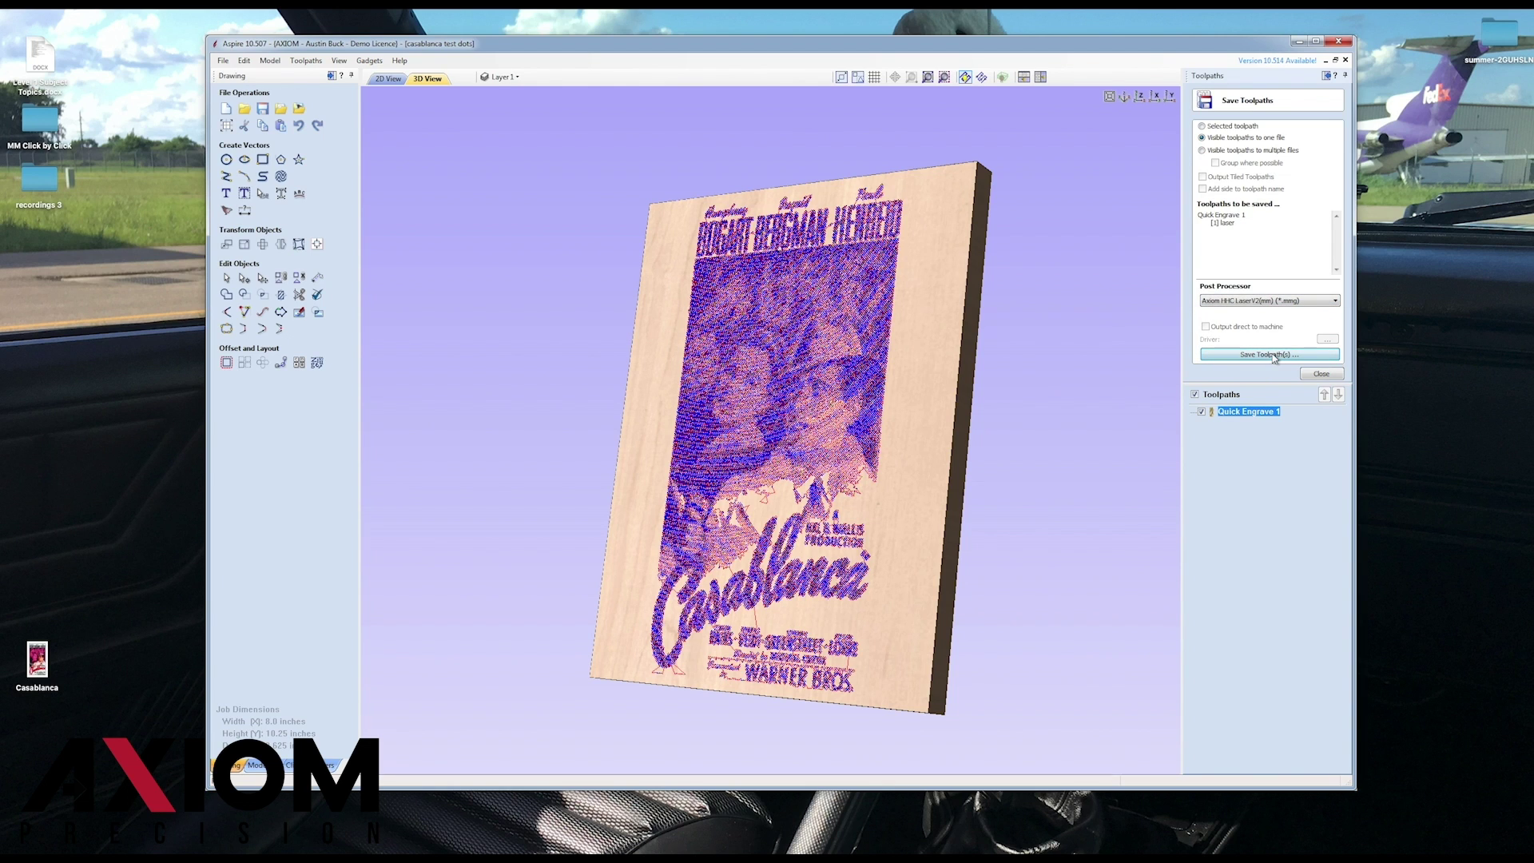
pyautogui.click(1273, 355)
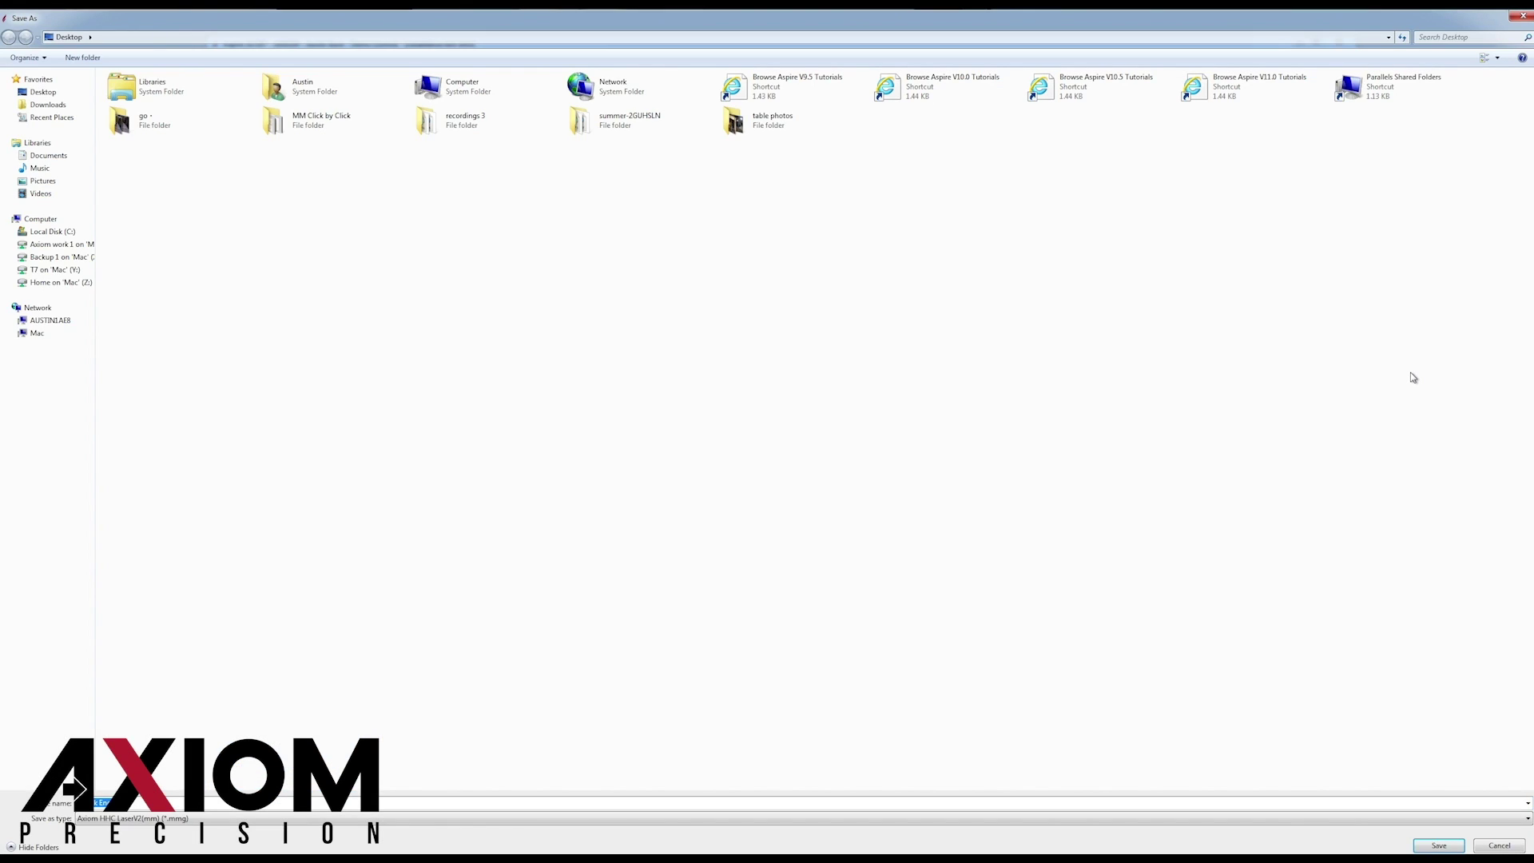